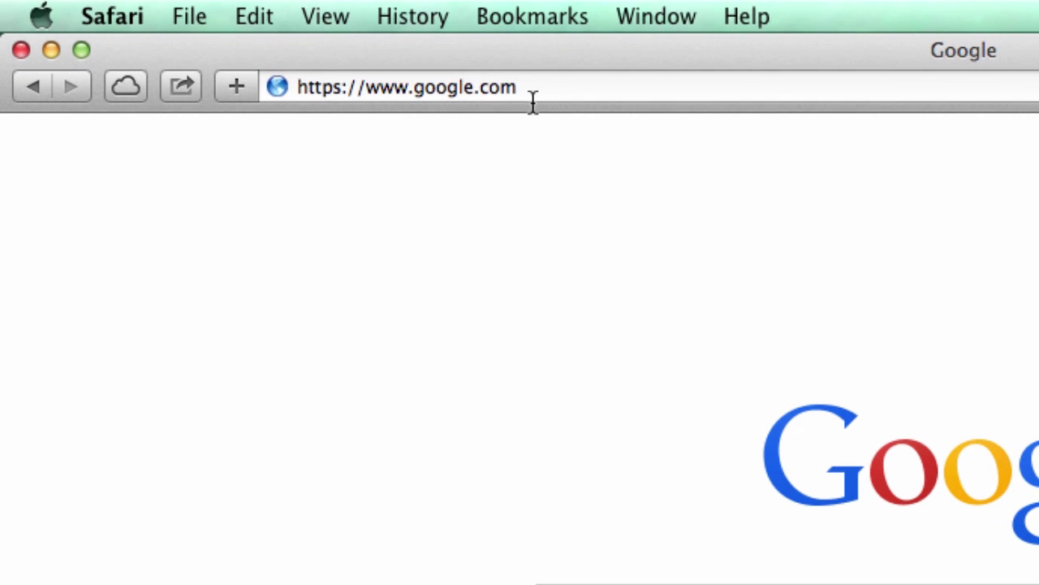
# Go to slideshowcreator.net and start the Mac download of the slideshow software
pyautogui.click(485, 84)
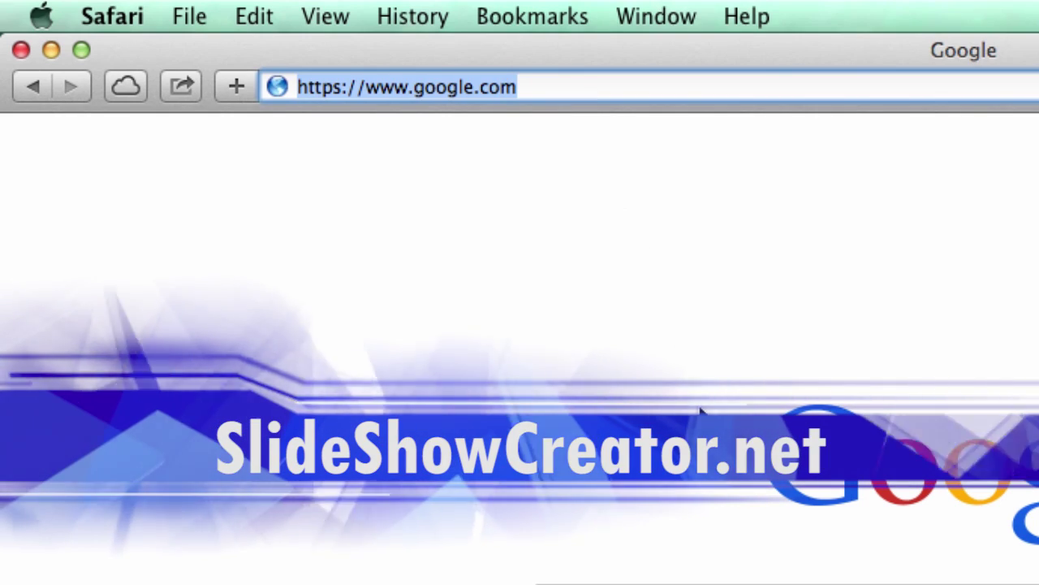
pyautogui.write('slideshowcreator.net')
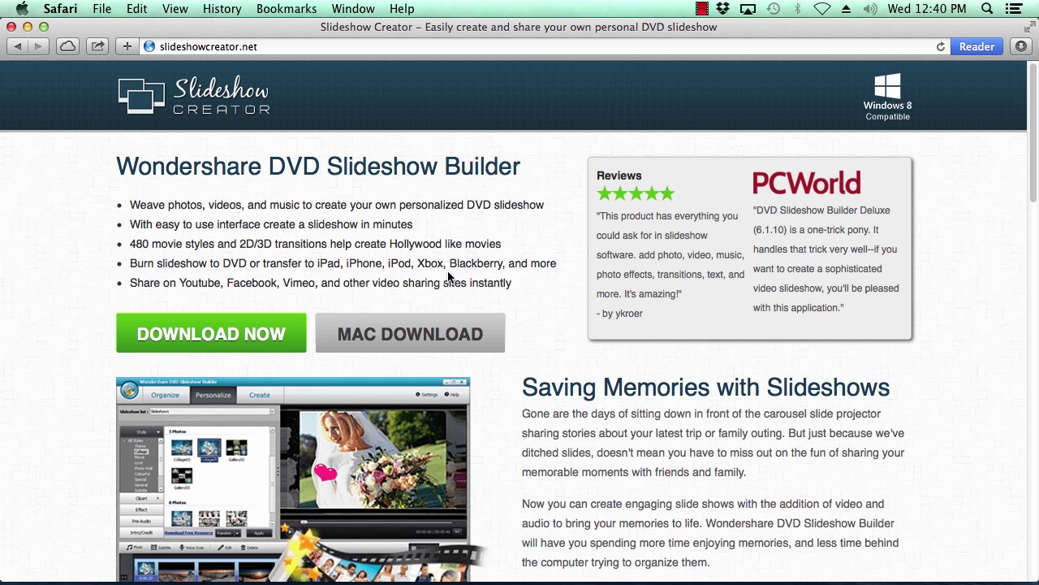
pyautogui.click(436, 336)
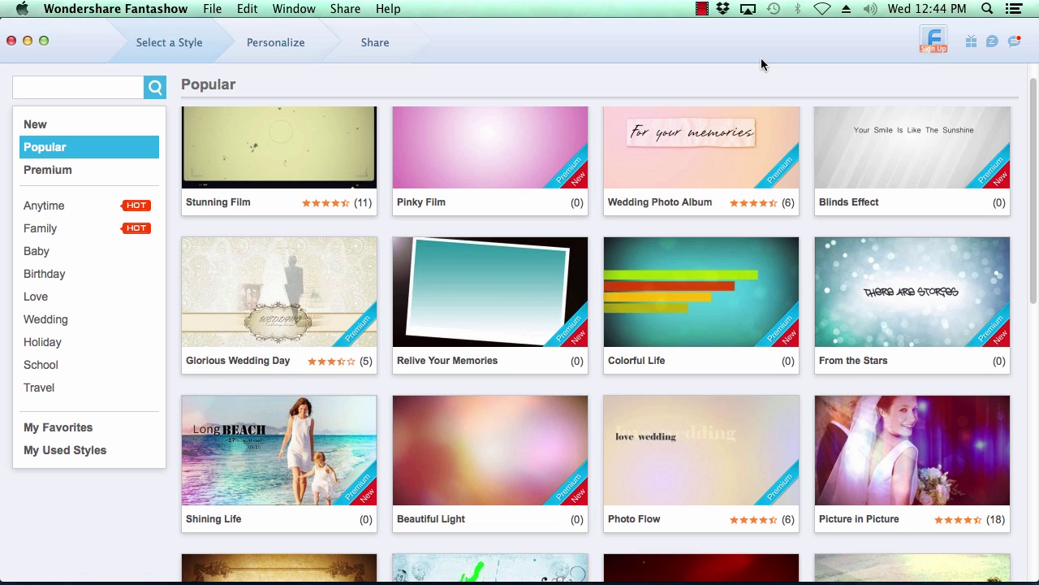
# Switch to Wondershare Fantashow and open the account sign-up form
pyautogui.click(935, 41)
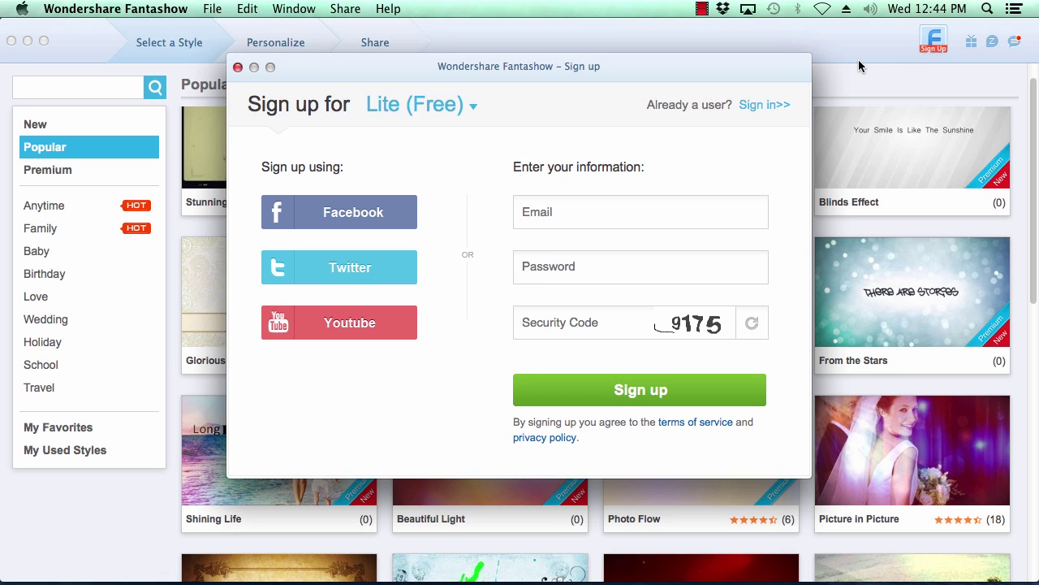
pyautogui.click(937, 41)
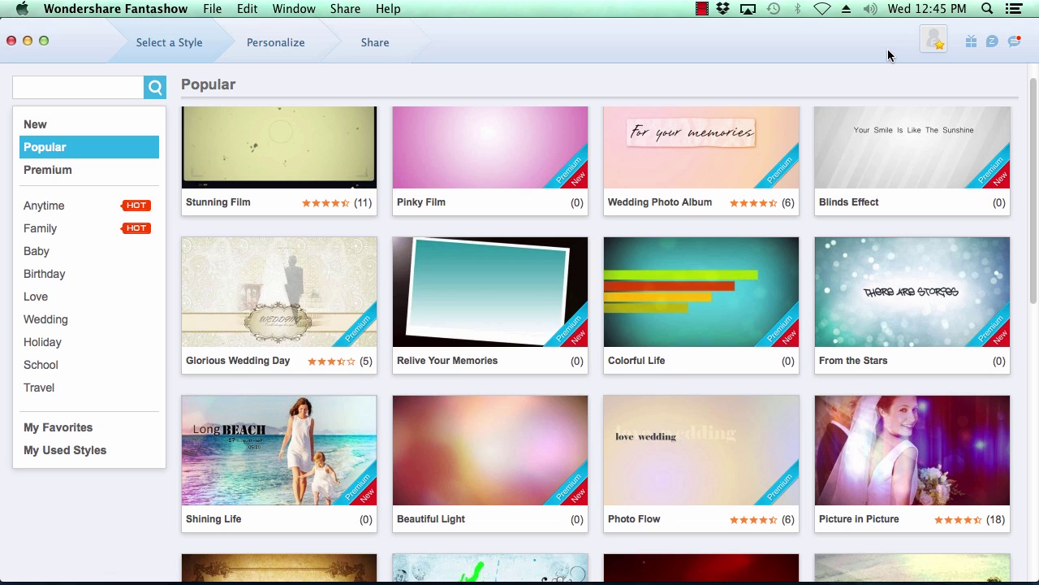
# Look through the Popular, New, Premium, Anytime and Family style categories, finishing on Anytime
pyautogui.moveTo(1033, 100); pyautogui.dragTo(1035, 384)
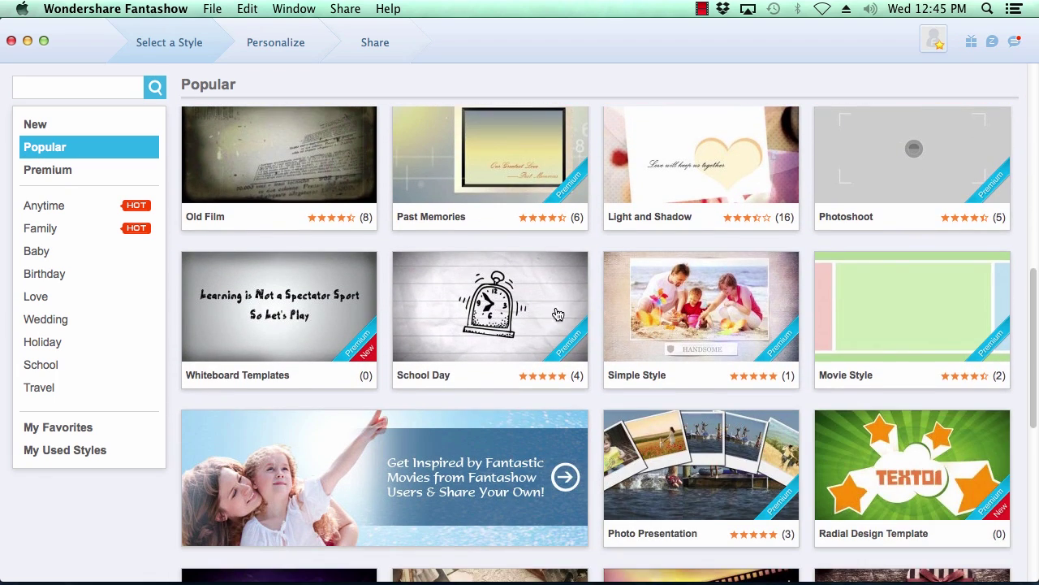
pyautogui.click(35, 125)
pyautogui.click(39, 174)
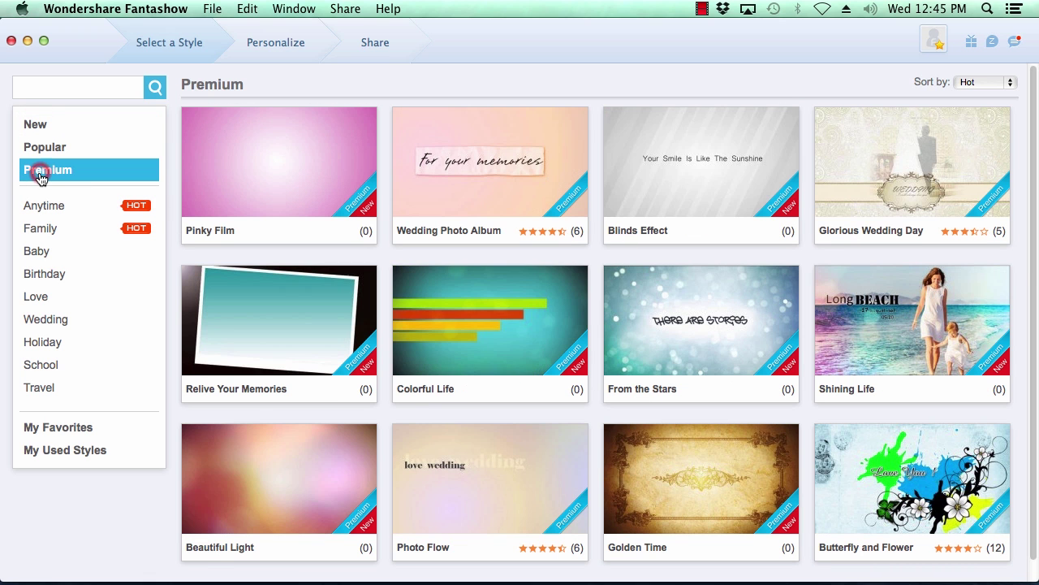
pyautogui.click(47, 206)
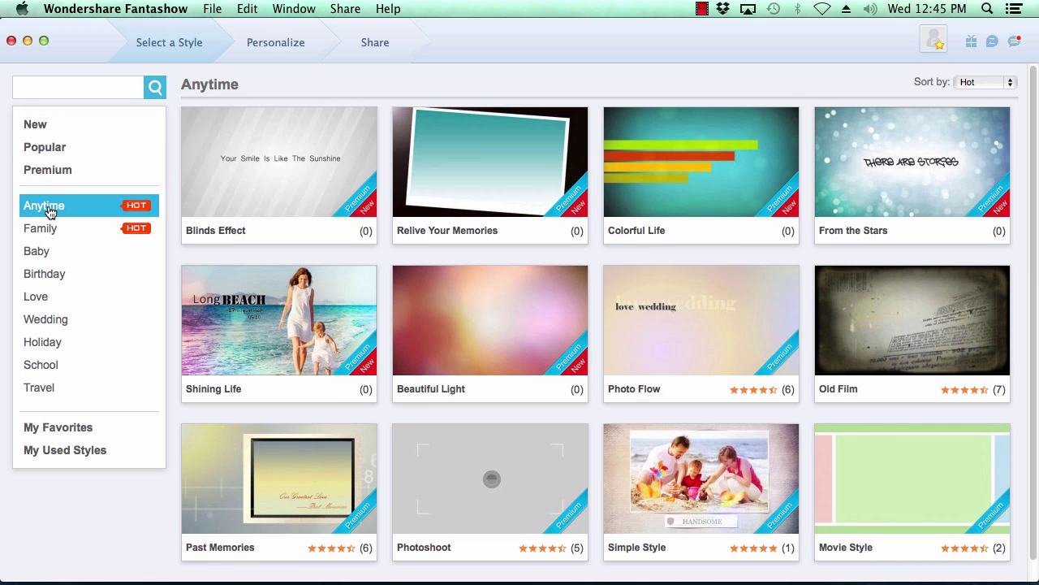
pyautogui.click(43, 231)
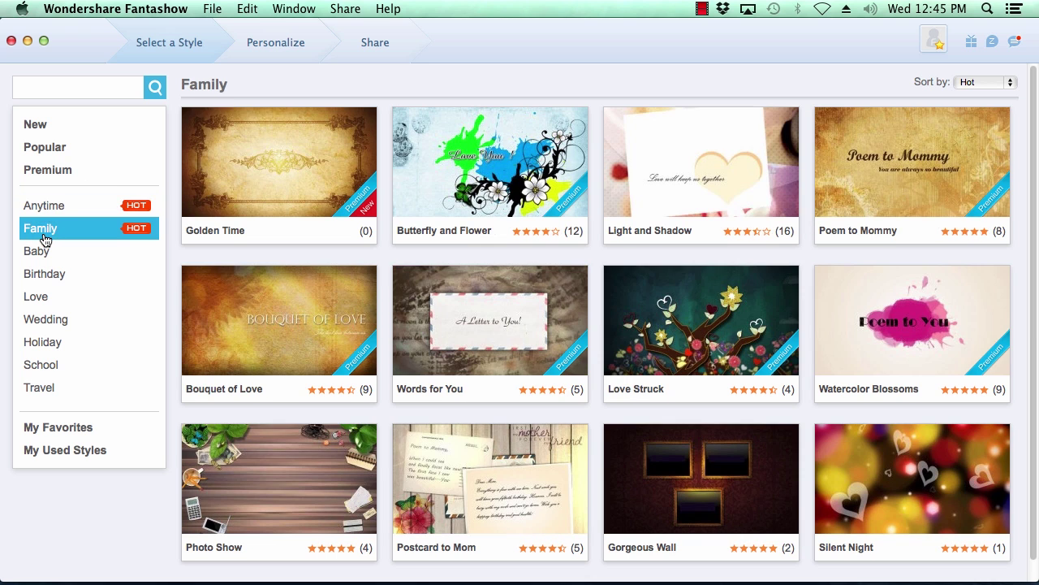
pyautogui.click(47, 212)
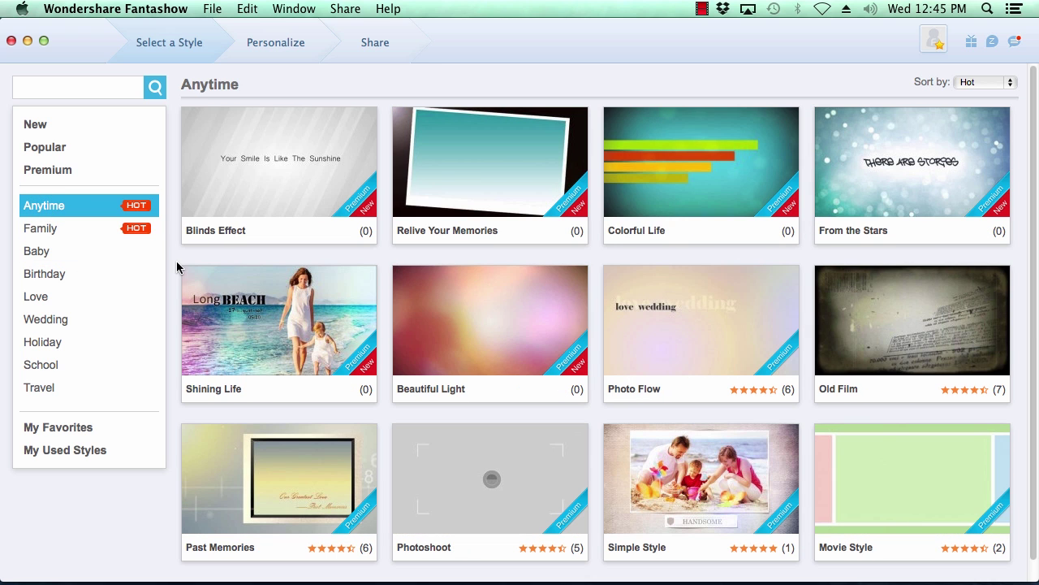
# Preview the Shining Life style from the Anytime category and apply it to the slideshow
pyautogui.moveTo(329, 332)
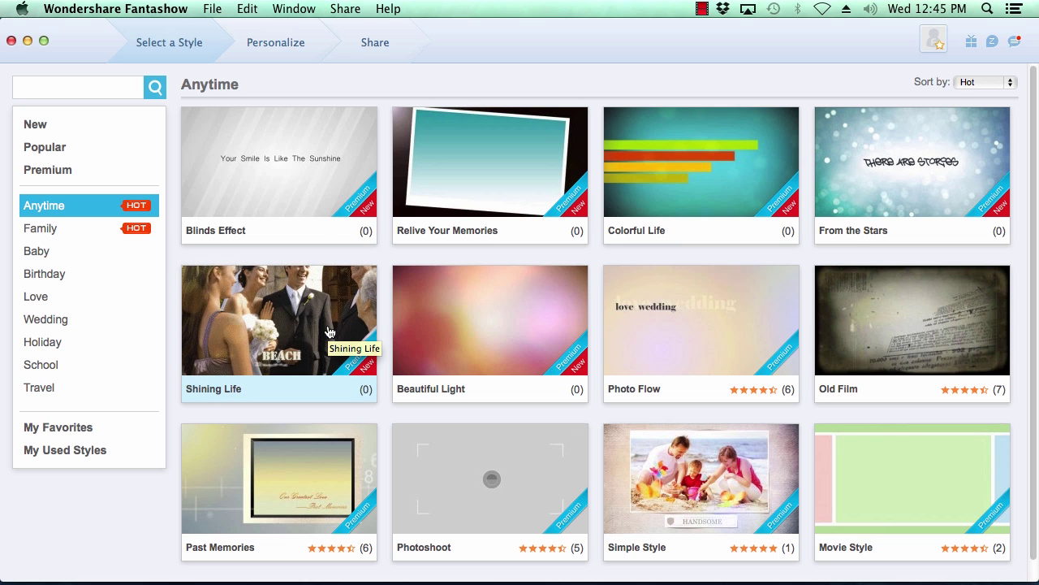
pyautogui.moveTo(472, 324)
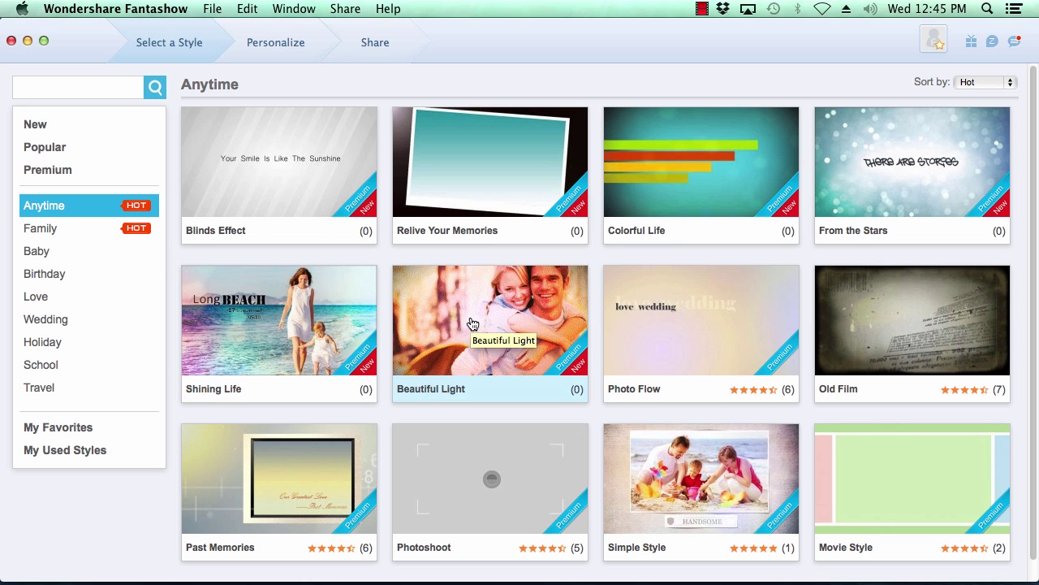
pyautogui.moveTo(292, 329)
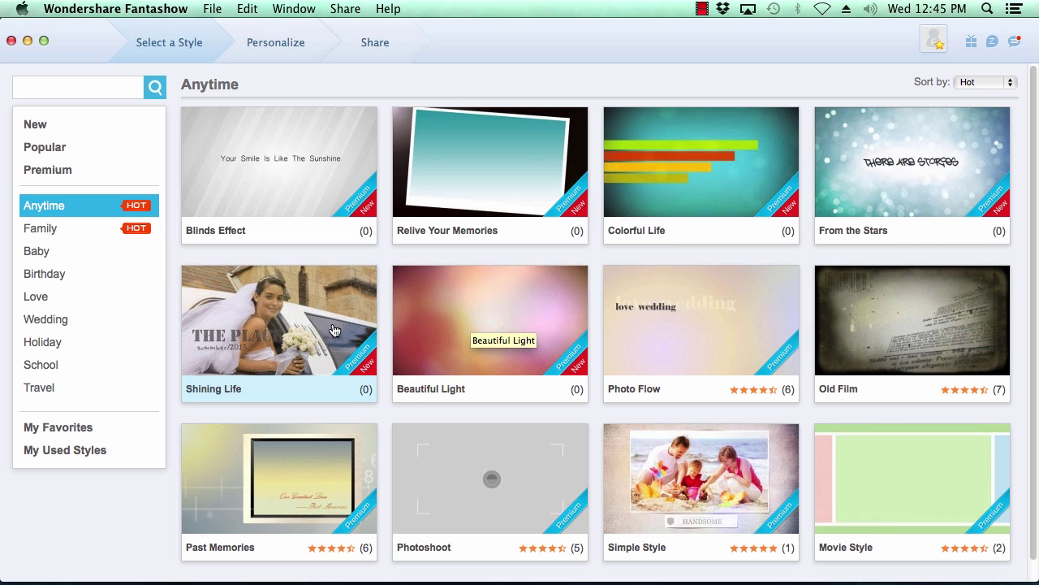
pyautogui.click(292, 329)
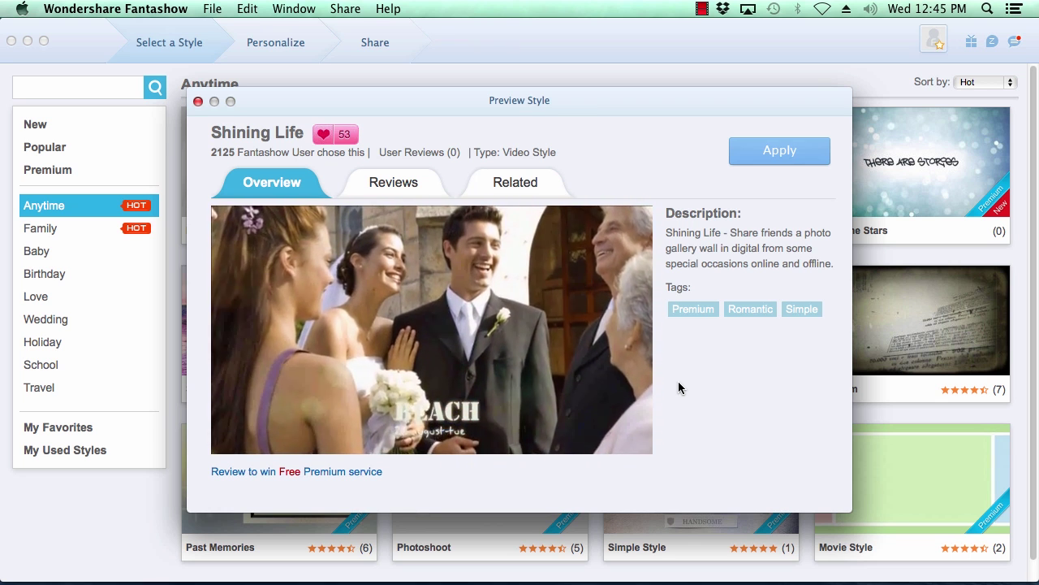
pyautogui.click(780, 154)
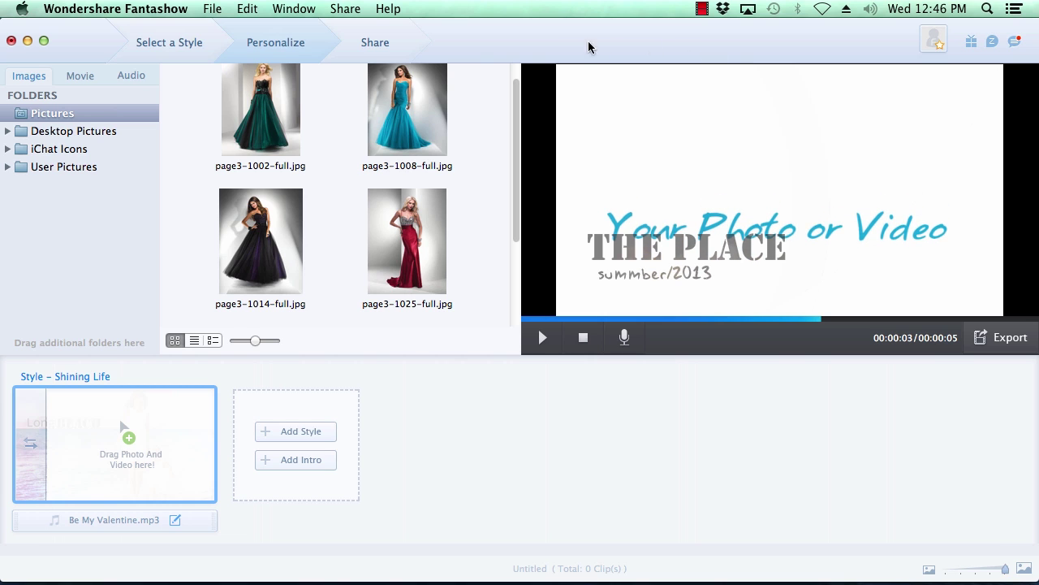
# Add the pictures page3-1002-full.jpg, page3-1008-full.jpg and page3-1025-full.jpg in that order to the Shining Life style
pyautogui.click(80, 76)
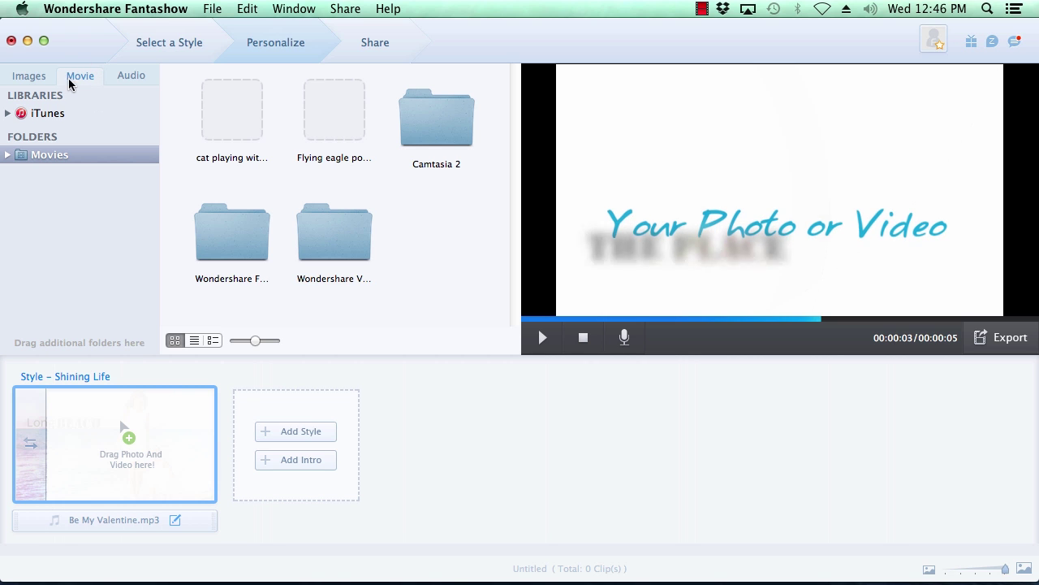
pyautogui.click(29, 78)
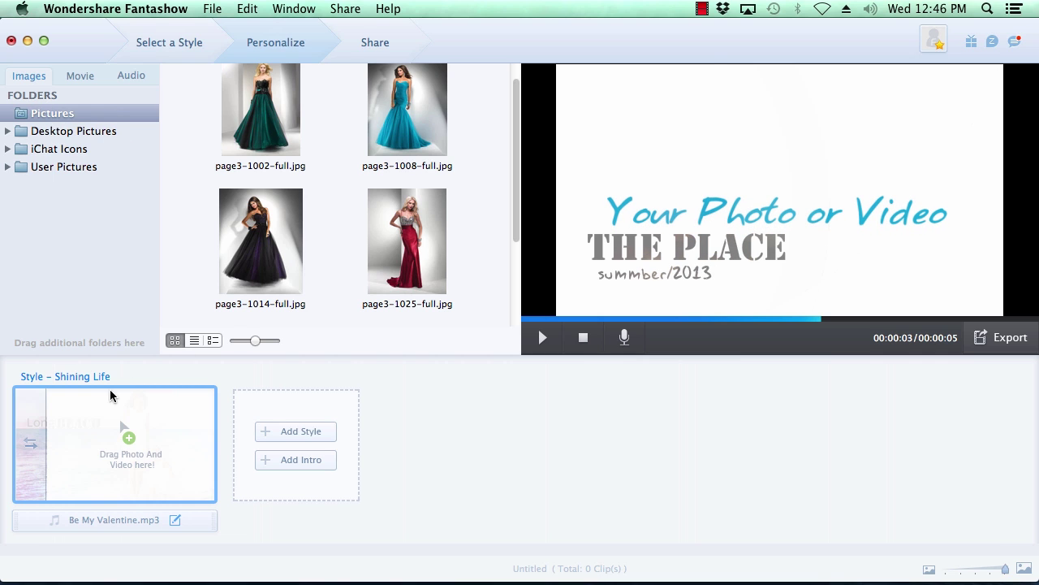
pyautogui.moveTo(112, 396); pyautogui.dragTo(89, 446)
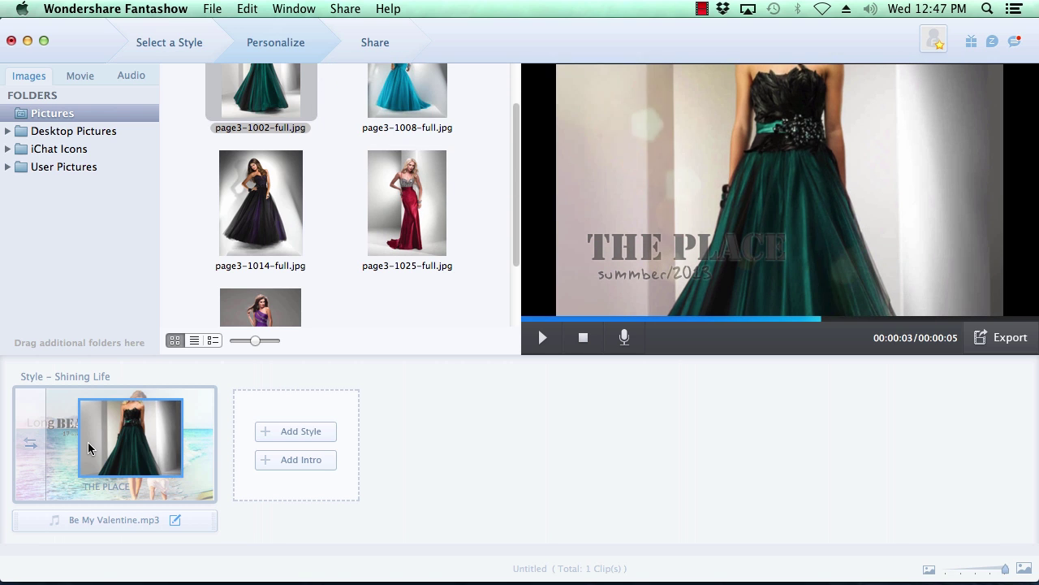
pyautogui.click(411, 99)
pyautogui.moveTo(411, 98); pyautogui.dragTo(203, 464)
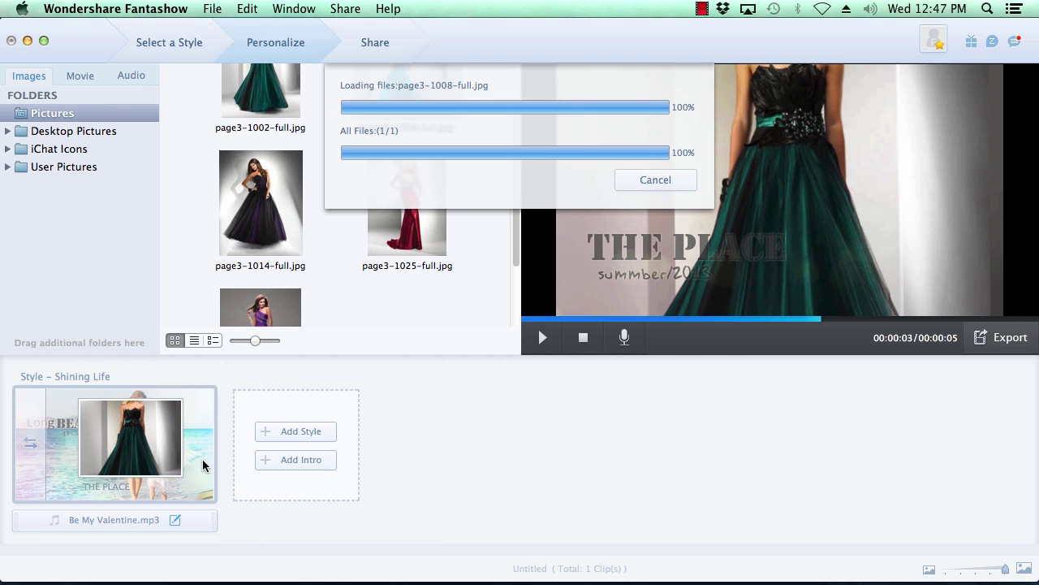
pyautogui.click(409, 209)
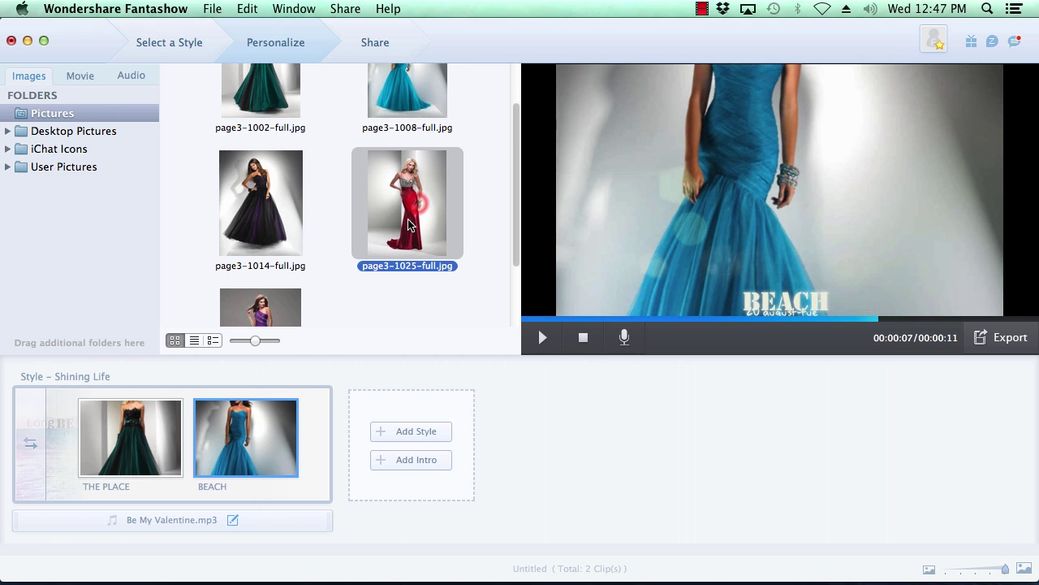
pyautogui.moveTo(409, 209); pyautogui.dragTo(307, 457)
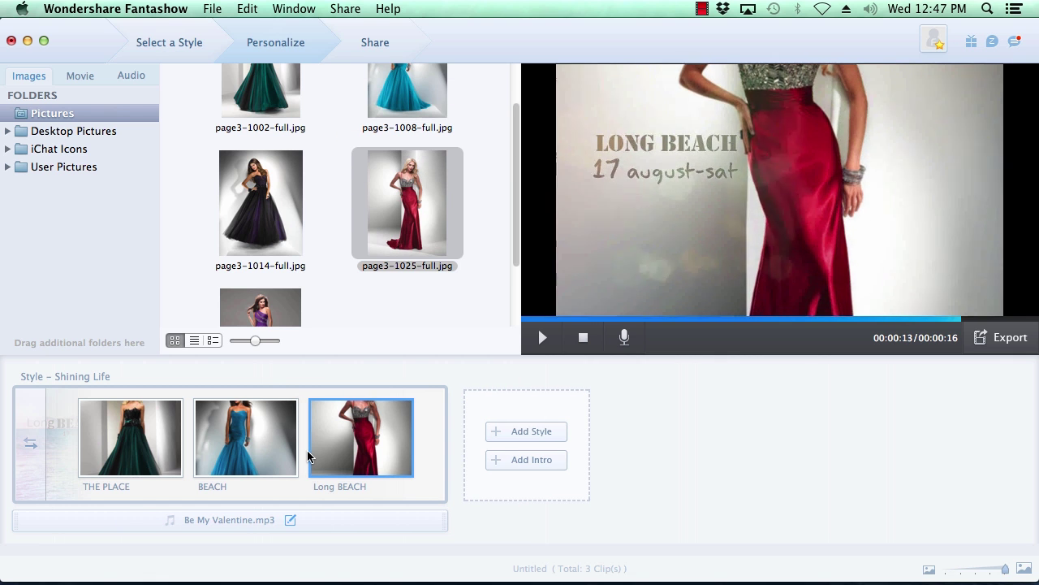
# Insert the cat playing video from the Movies folder between the blue-dress and red-dress pictures
pyautogui.click(78, 76)
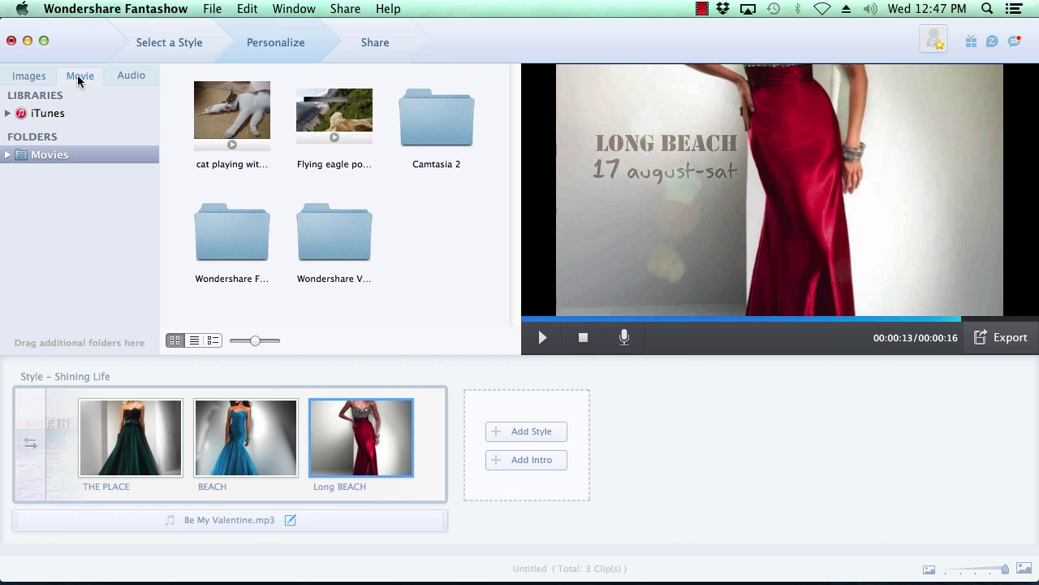
pyautogui.click(235, 118)
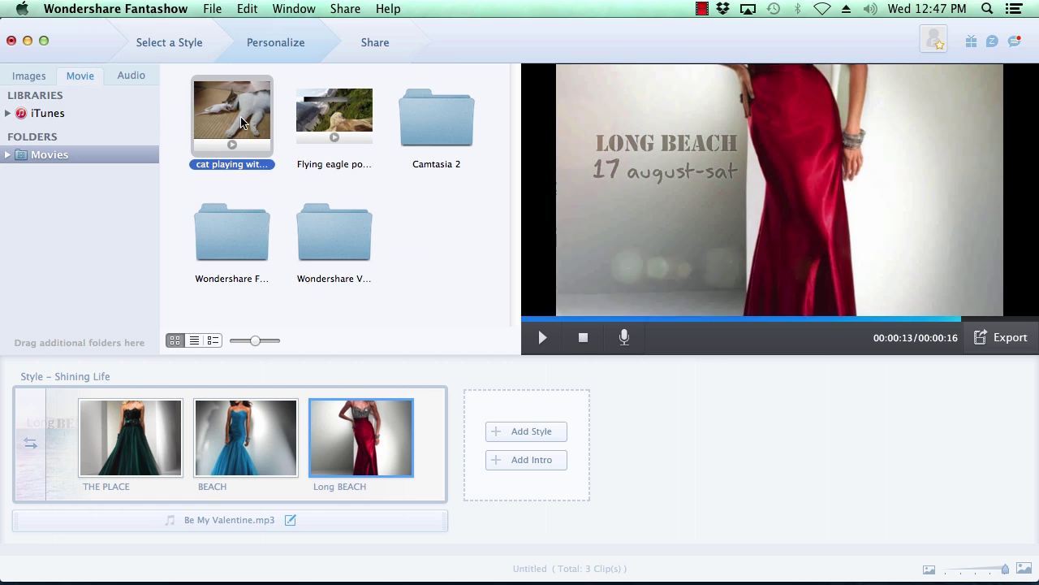
pyautogui.moveTo(241, 122); pyautogui.dragTo(304, 455)
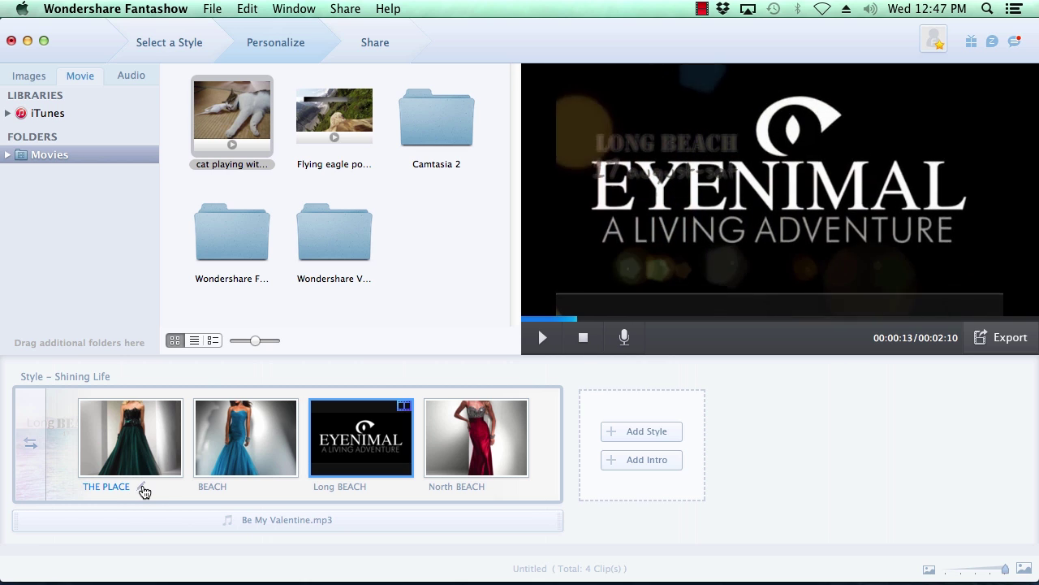
# Change the first caption text of the green-dress picture to "Green Dress"
pyautogui.click(143, 488)
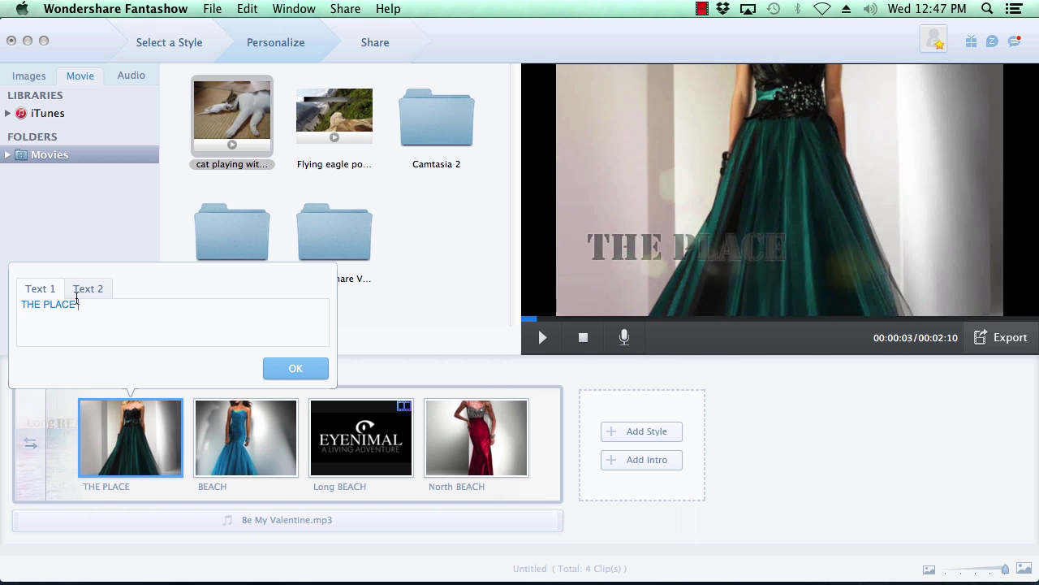
pyautogui.tripleClick(88, 304)
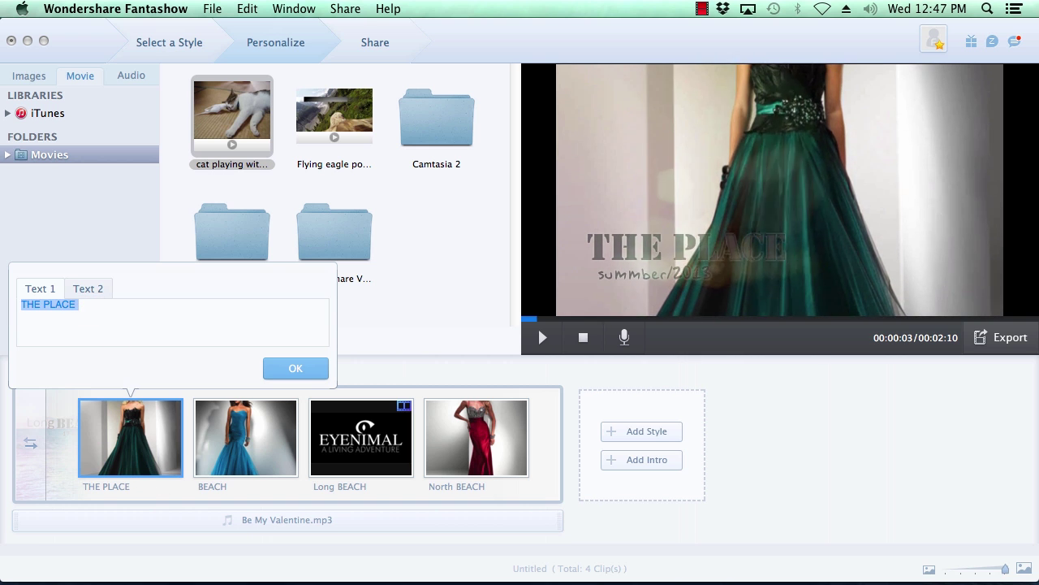
pyautogui.write('Green Dres')
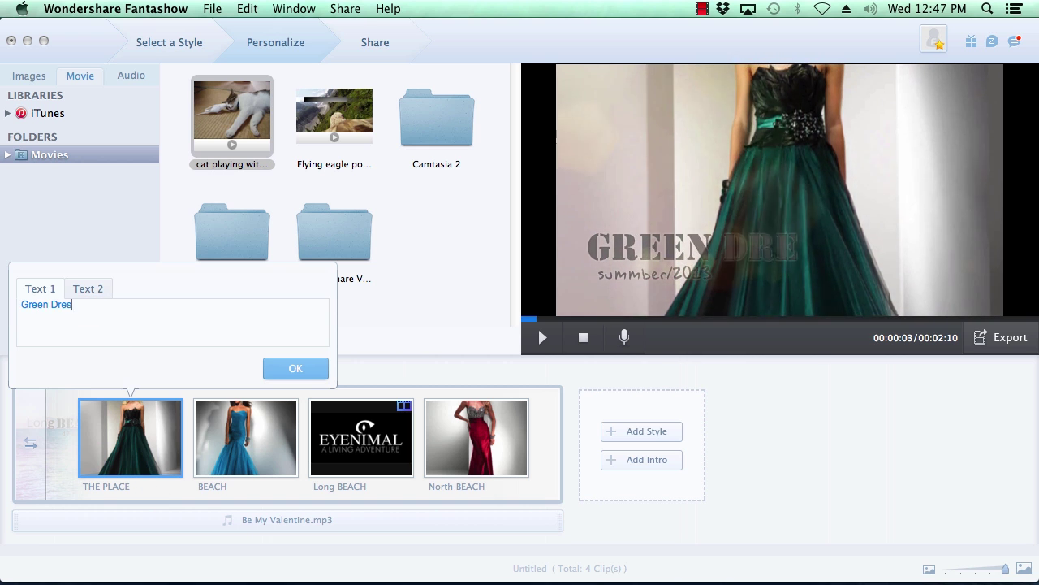
pyautogui.write('s')
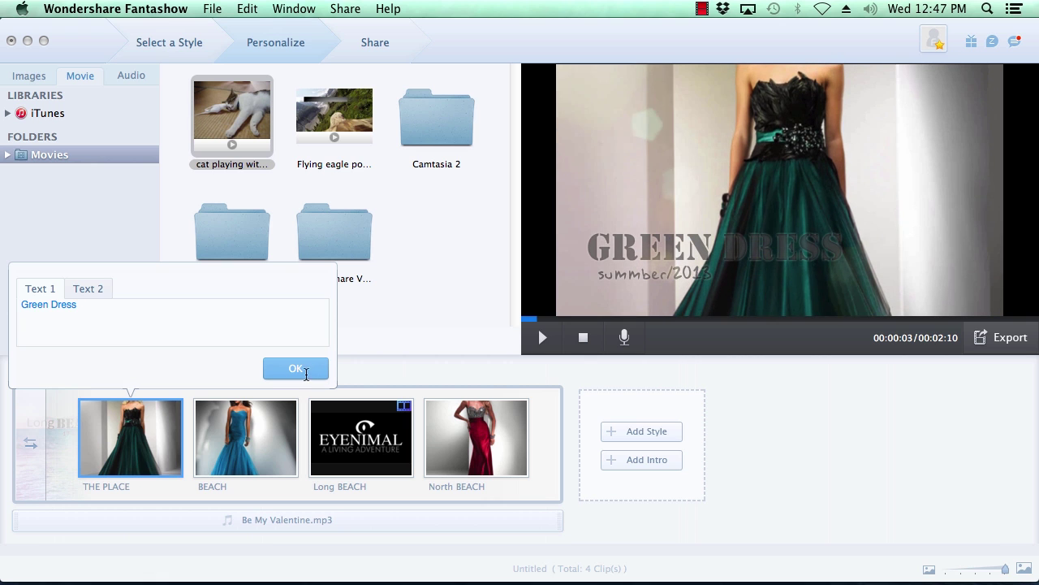
pyautogui.click(298, 369)
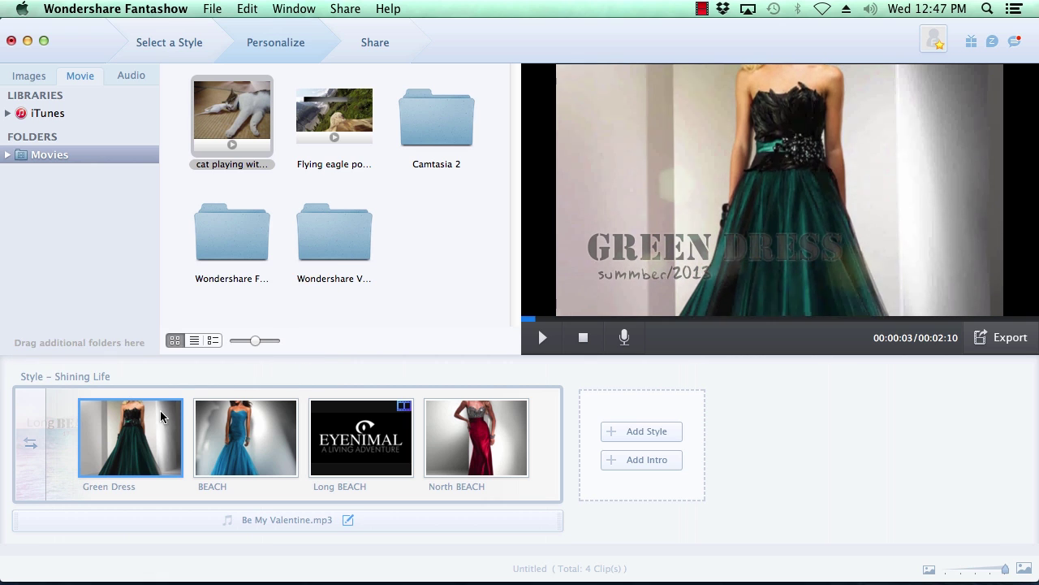
# Edit the green-dress picture: move its crop area up to the image's upper edge, and try rotating it clockwise and back
pyautogui.moveTo(144, 436)
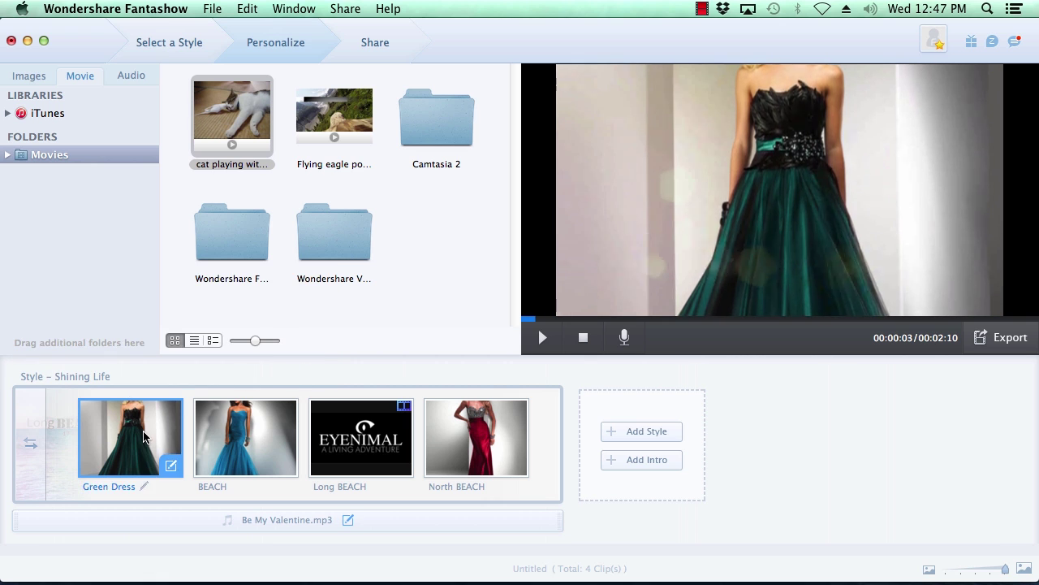
pyautogui.click(171, 469)
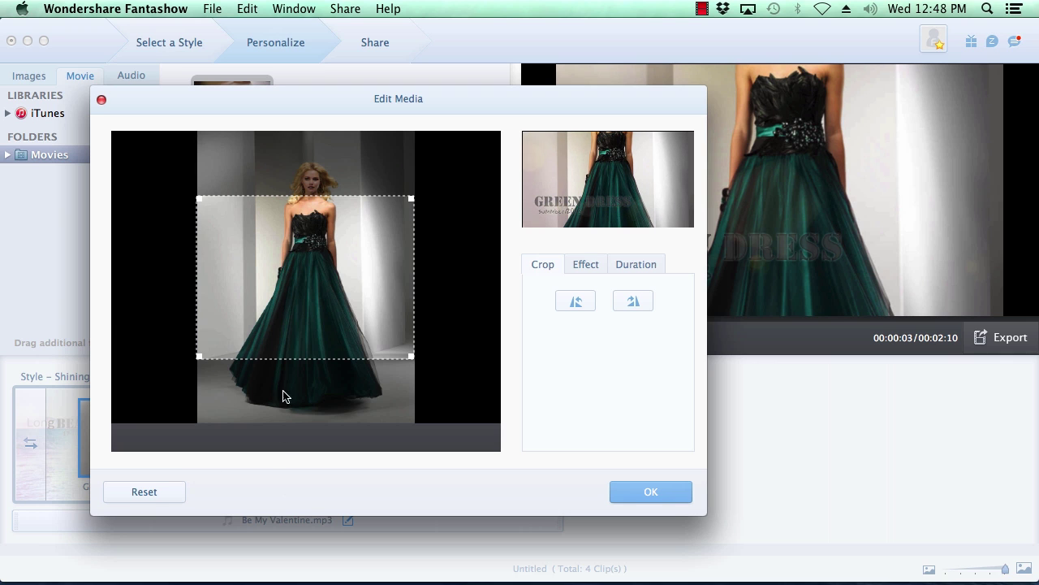
pyautogui.moveTo(300, 318); pyautogui.dragTo(302, 256)
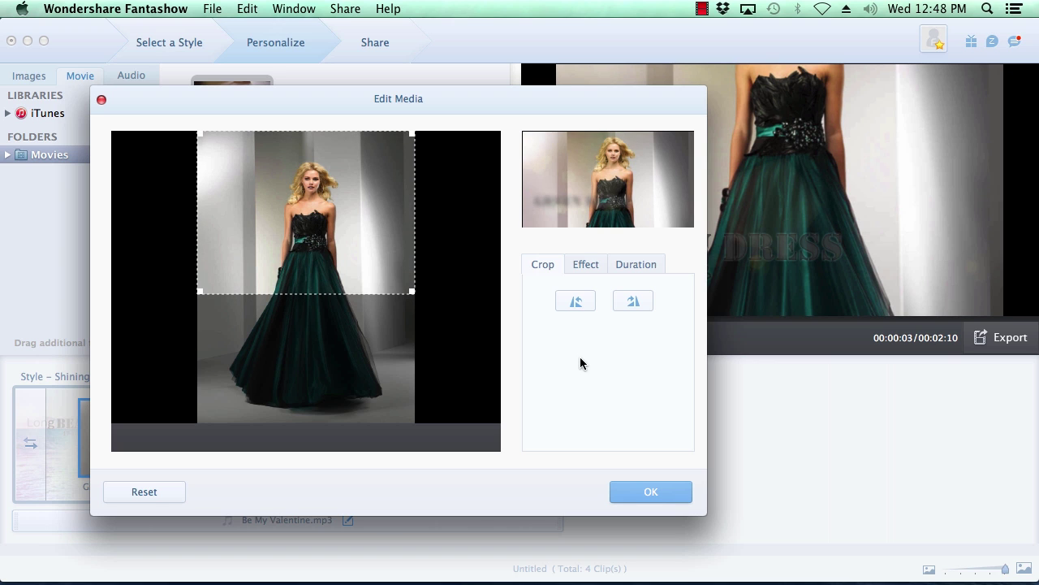
pyautogui.click(632, 302)
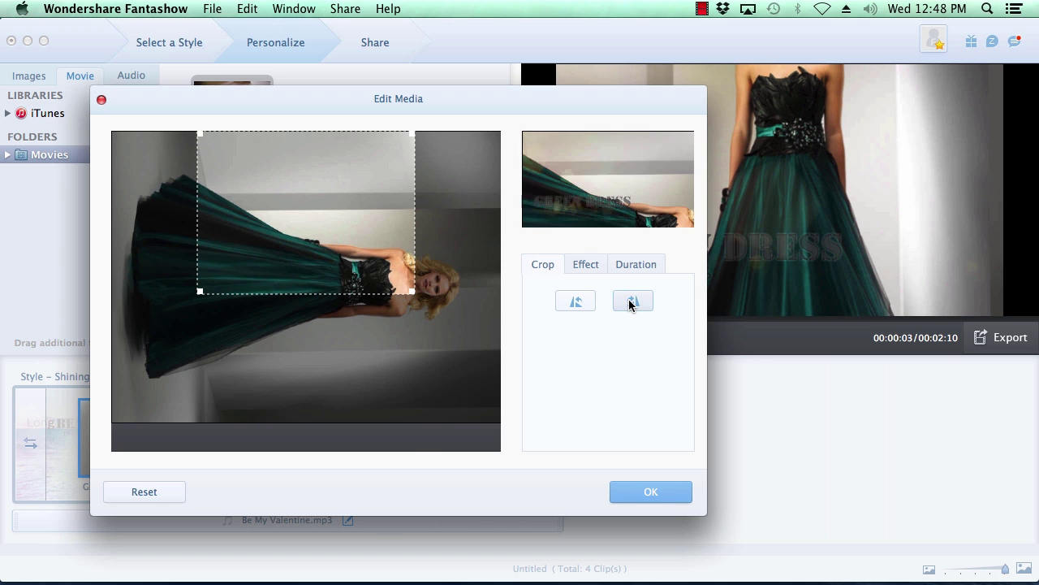
pyautogui.click(575, 302)
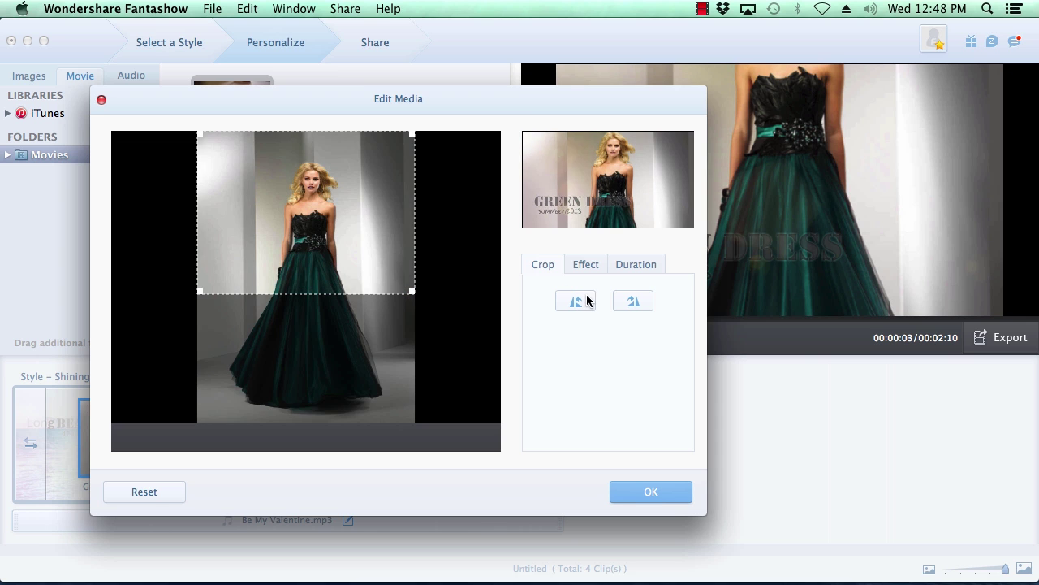
# Try the BWFilter and Cinnamon effects on the green-dress picture, apply the 70s effect, and confirm the edit without extending its duration
pyautogui.click(592, 265)
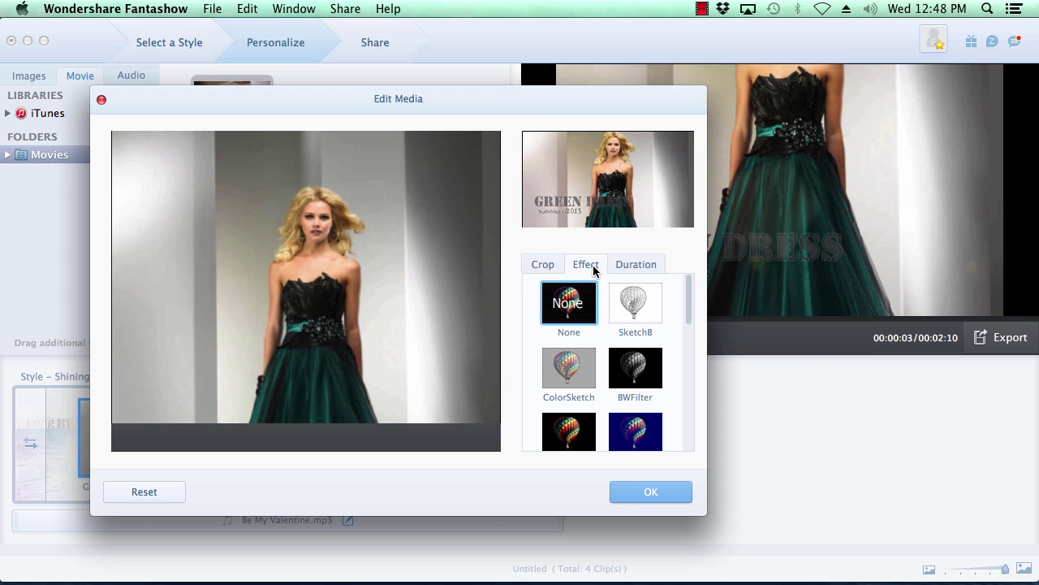
pyautogui.click(641, 379)
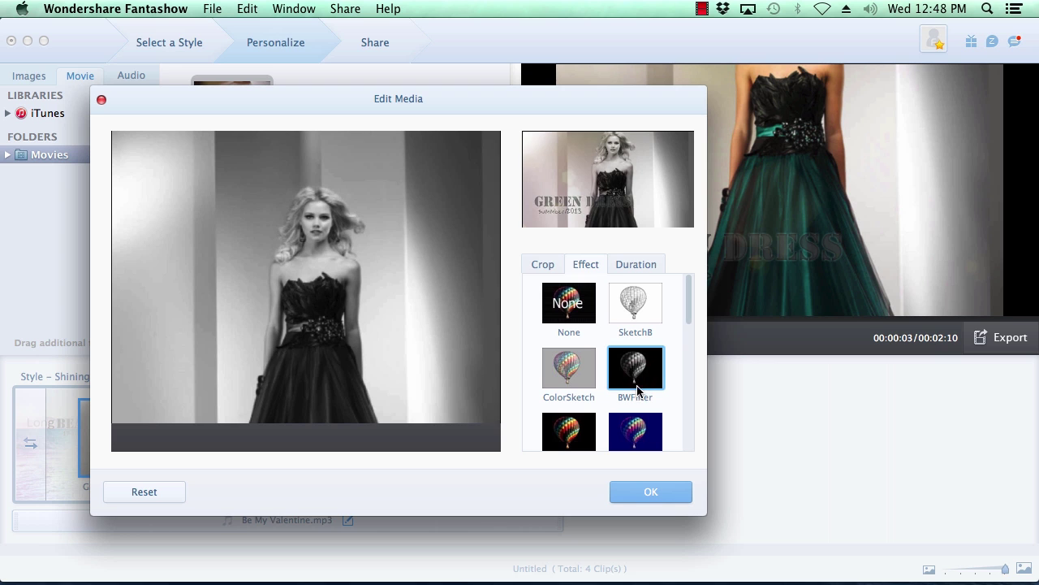
pyautogui.click(633, 438)
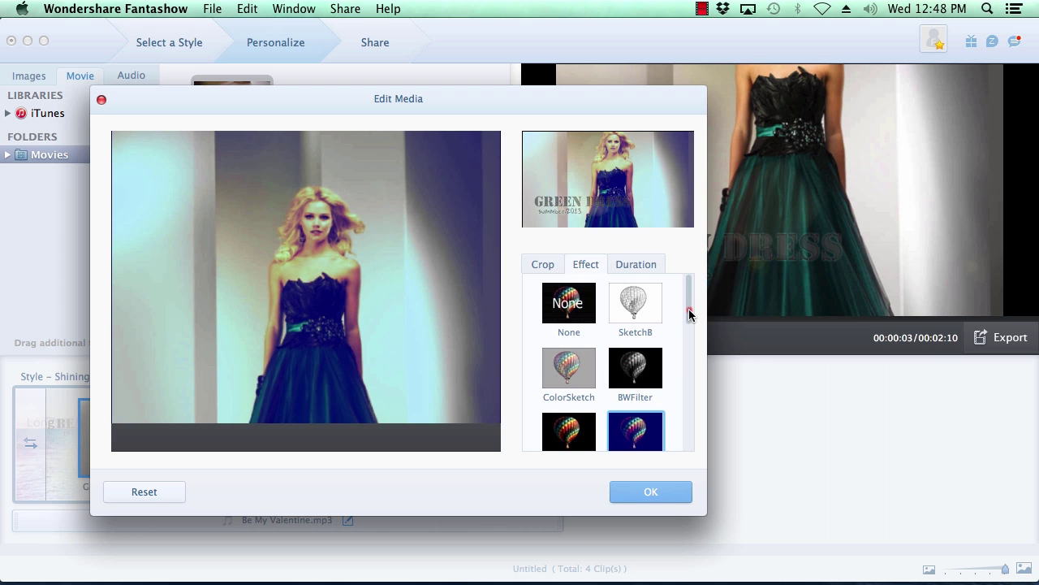
pyautogui.moveTo(689, 315); pyautogui.dragTo(689, 363)
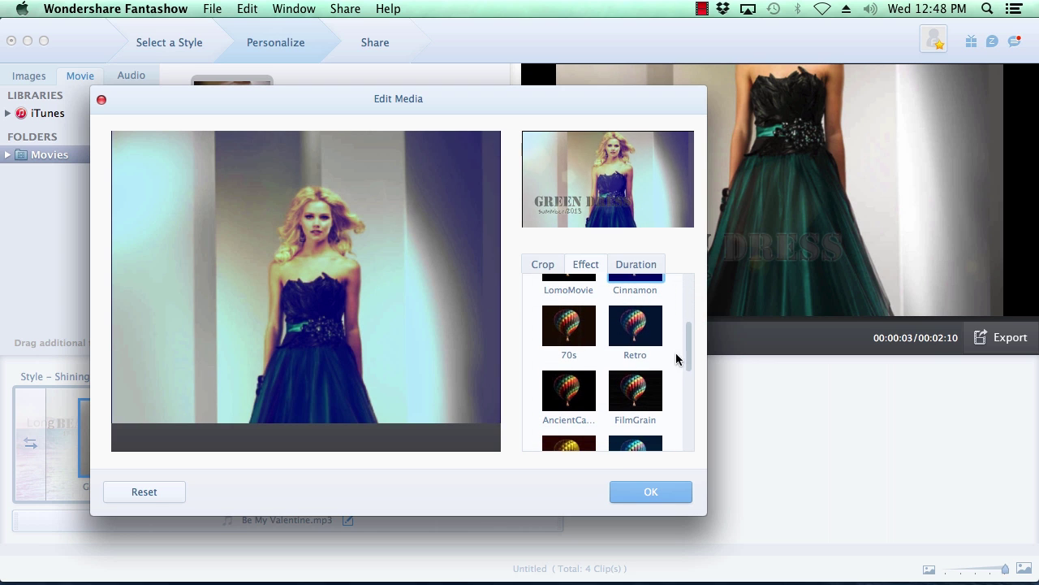
pyautogui.click(571, 337)
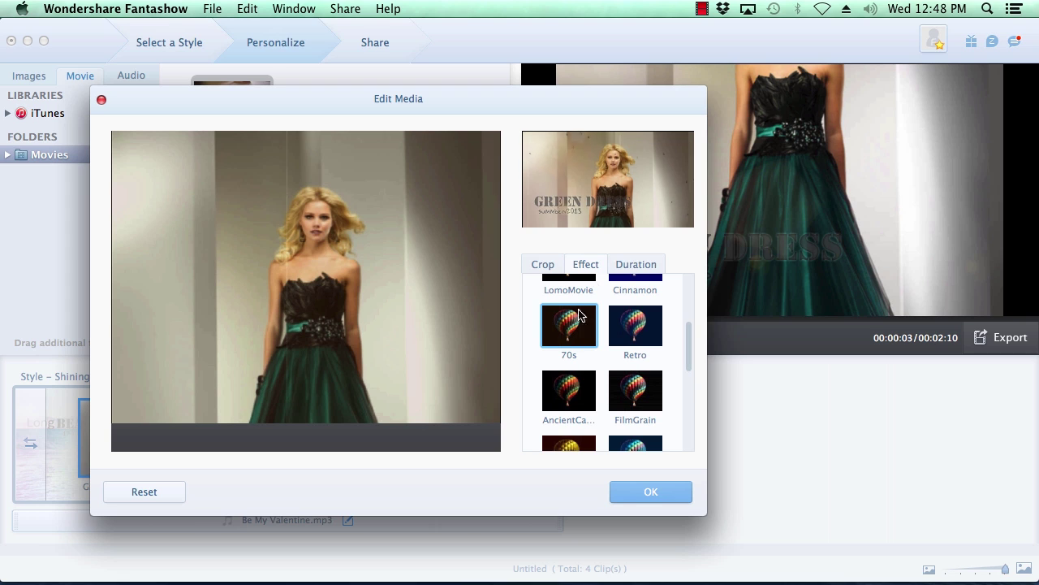
pyautogui.click(638, 265)
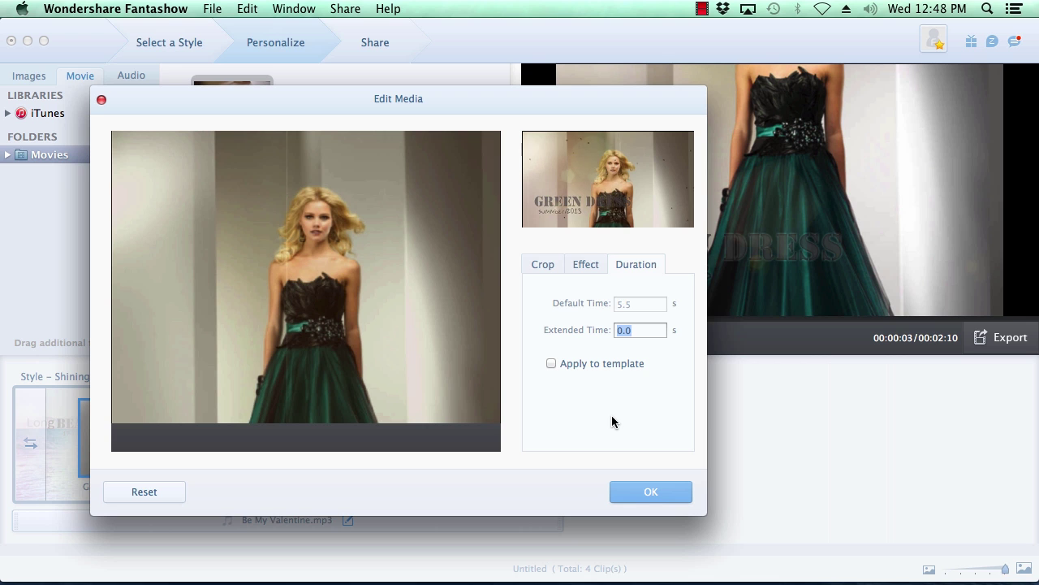
pyautogui.click(652, 492)
# Open the cat video for editing and trim it to start at 00:00:08 and end at 00:00:18
pyautogui.moveTo(390, 490)
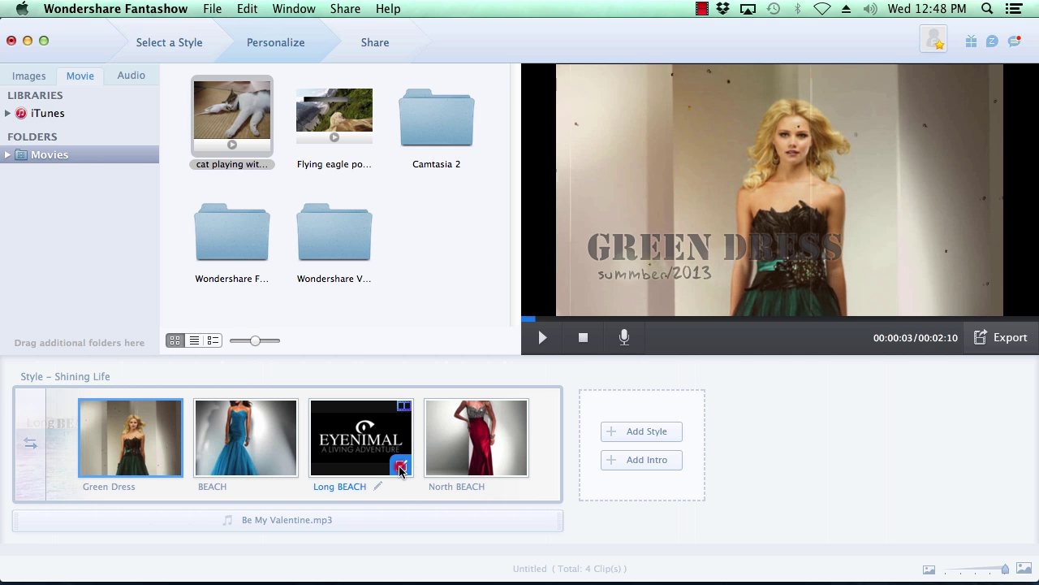
pyautogui.click(400, 466)
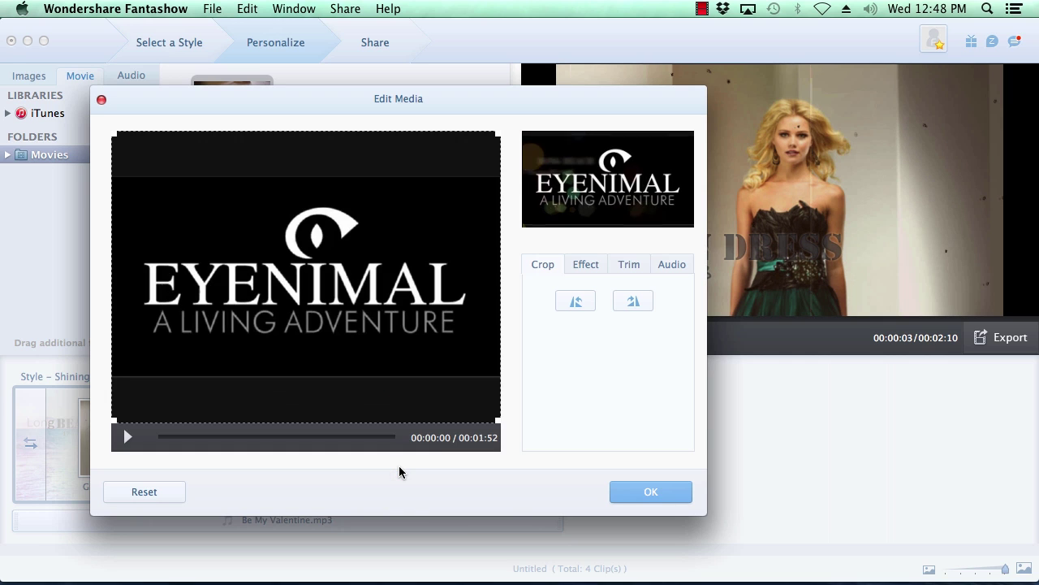
pyautogui.click(630, 264)
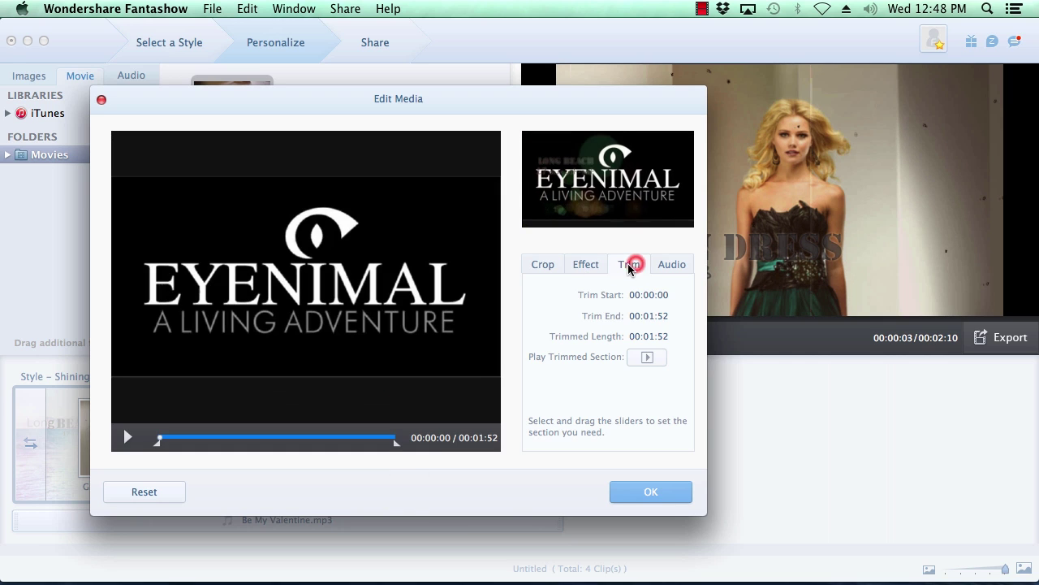
pyautogui.moveTo(157, 443); pyautogui.dragTo(177, 444)
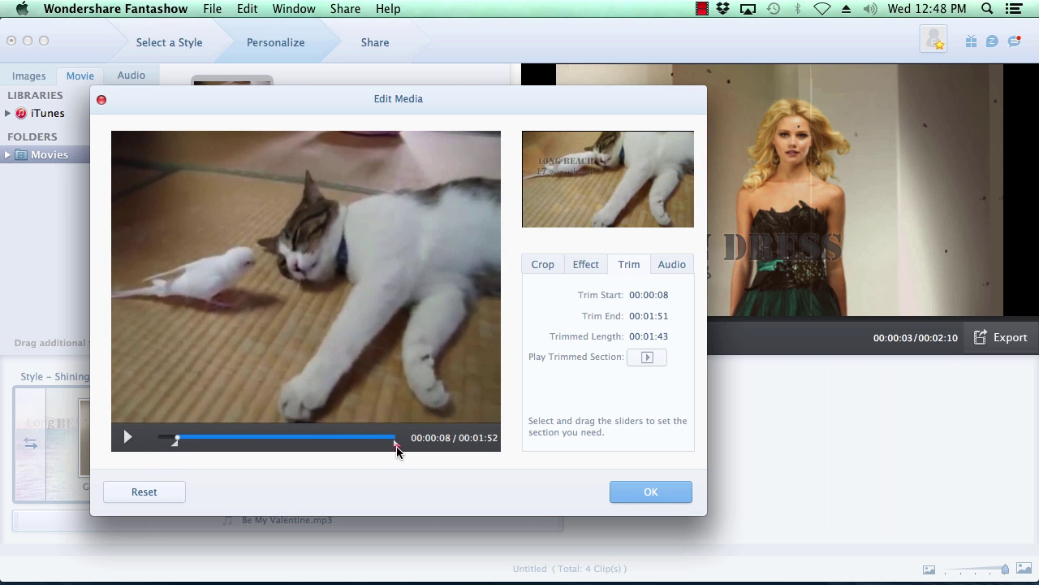
pyautogui.moveTo(395, 445); pyautogui.dragTo(199, 446)
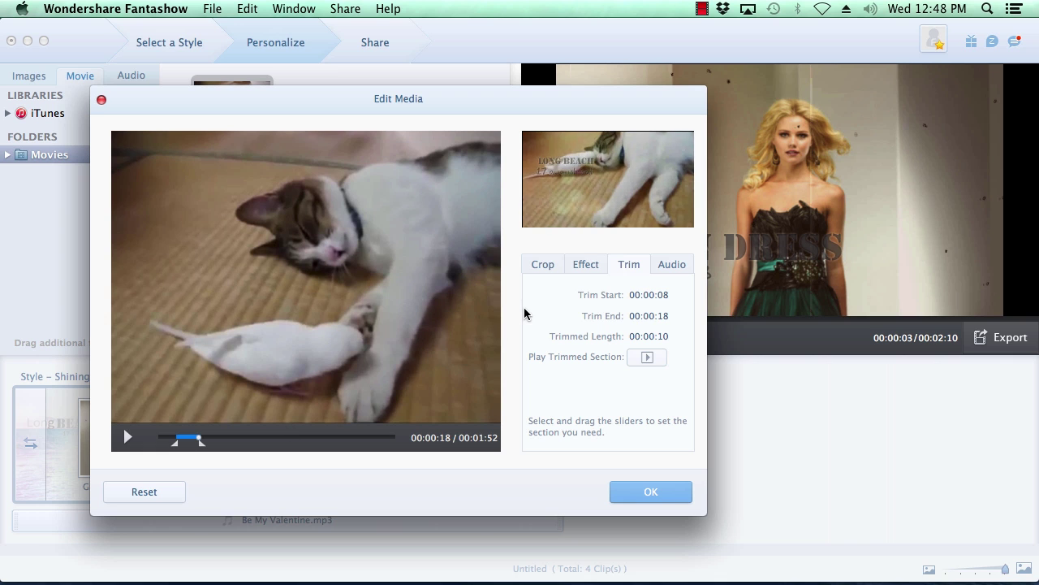
# Try rotating the cat video counterclockwise and back, and fit its crop area to the full frame
pyautogui.click(543, 266)
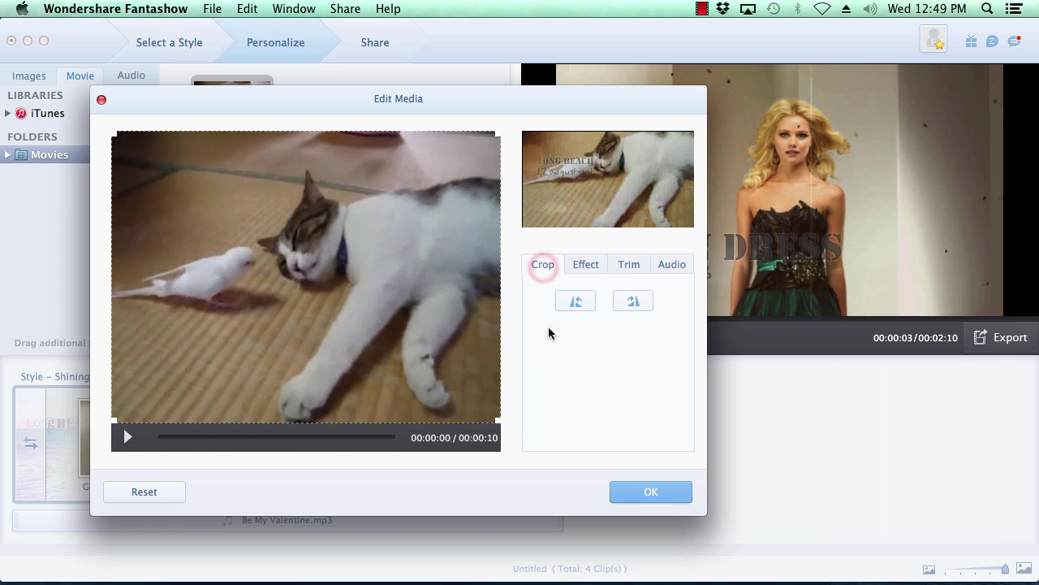
pyautogui.click(570, 302)
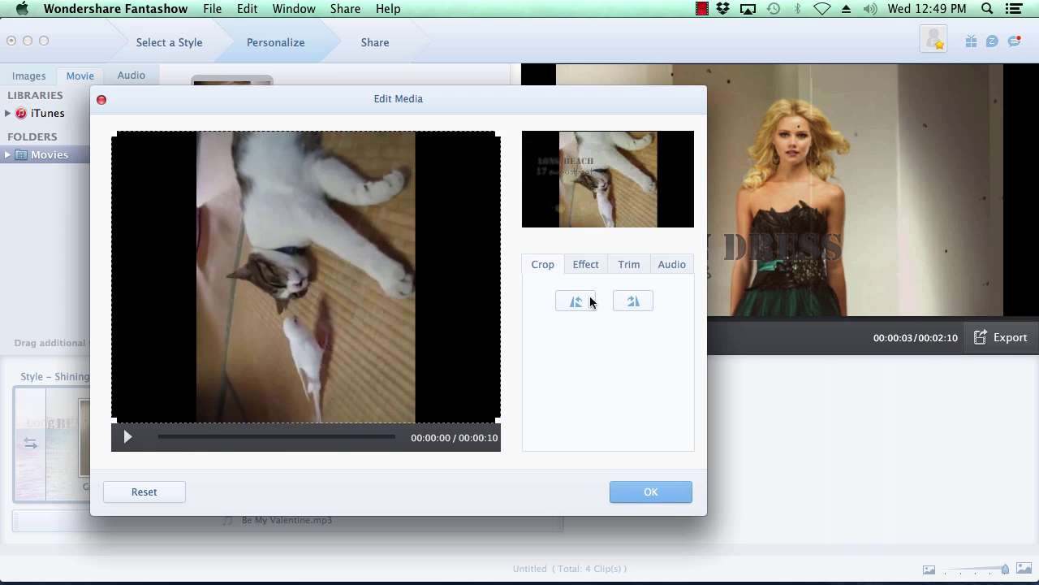
pyautogui.click(632, 301)
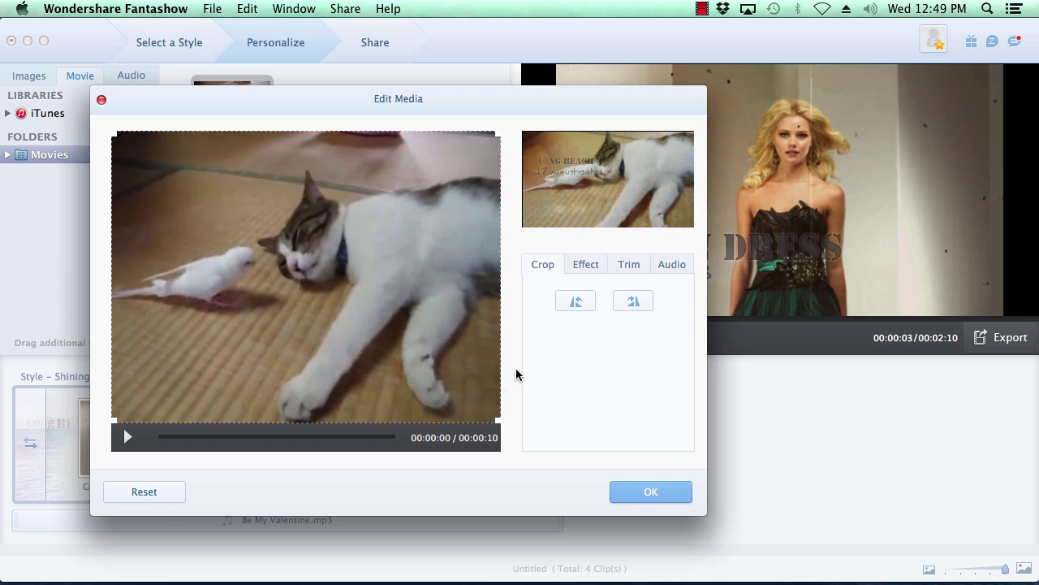
pyautogui.moveTo(498, 421)
pyautogui.mouseDown()
pyautogui.moveTo(385, 297)
pyautogui.moveTo(504, 434)
pyautogui.mouseUp()
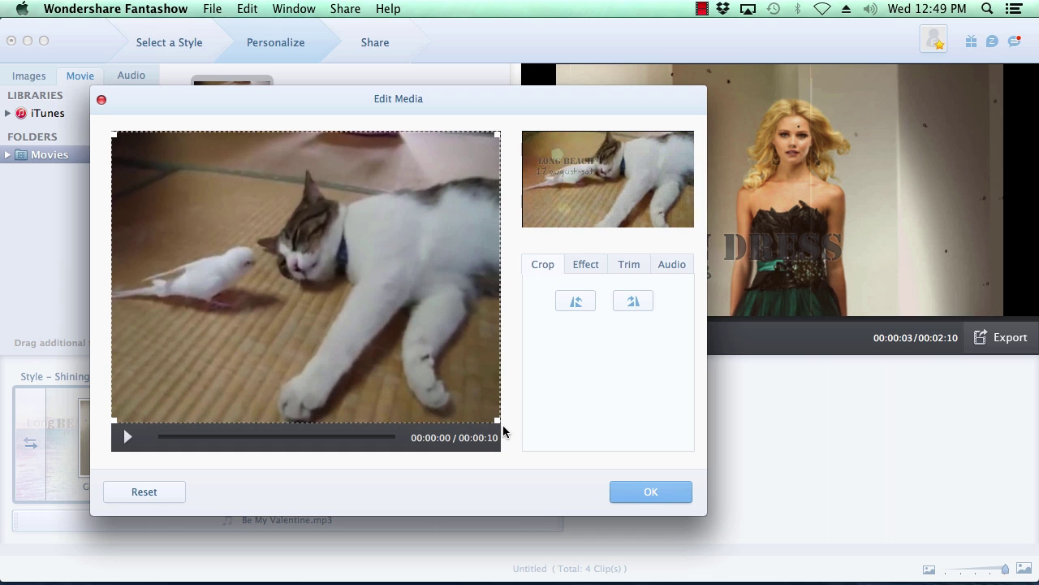
# Apply the OldPaper effect to the cat video and confirm the media edits
pyautogui.click(590, 268)
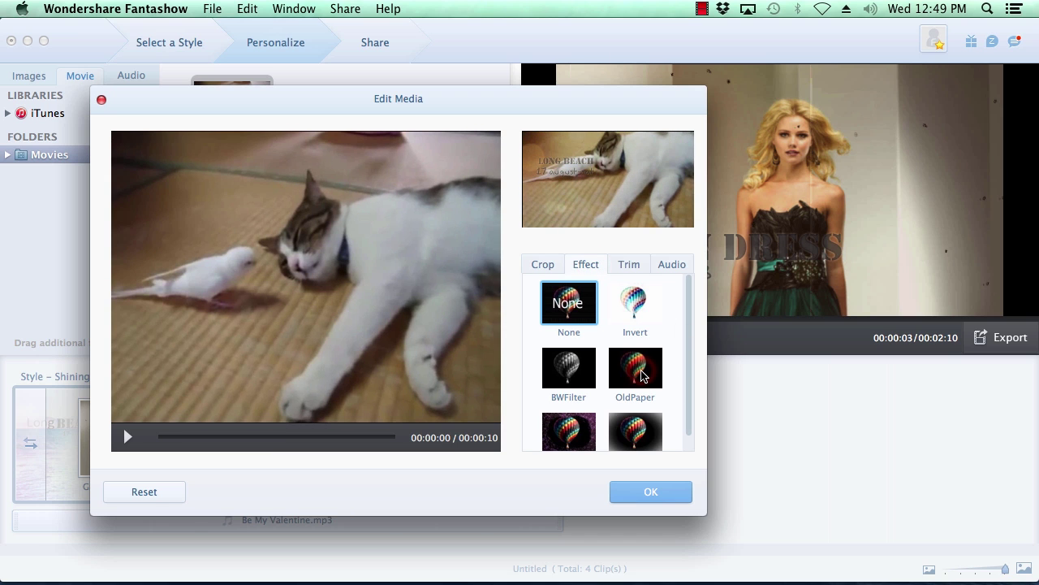
pyautogui.click(643, 375)
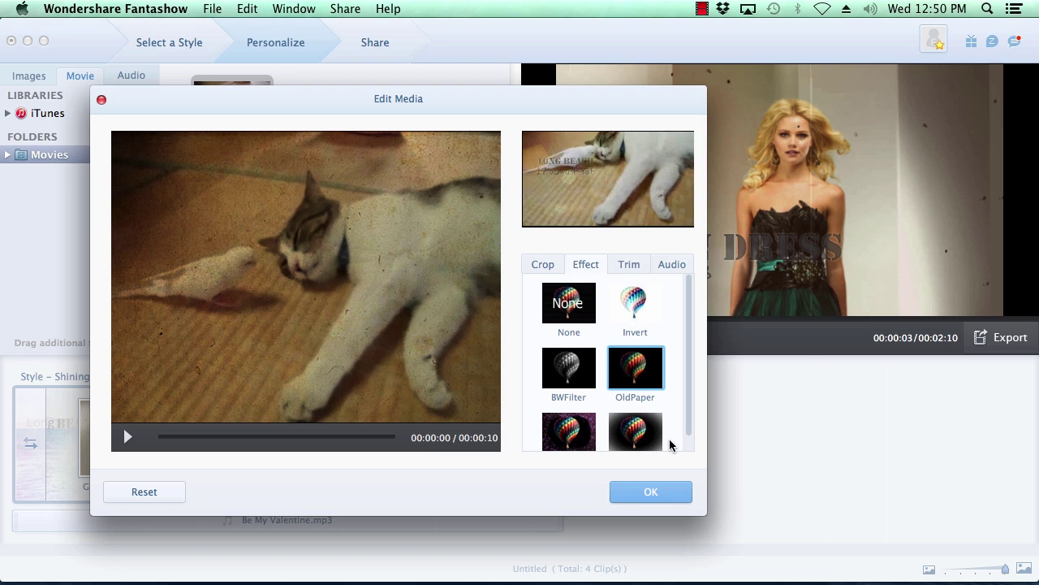
pyautogui.click(659, 494)
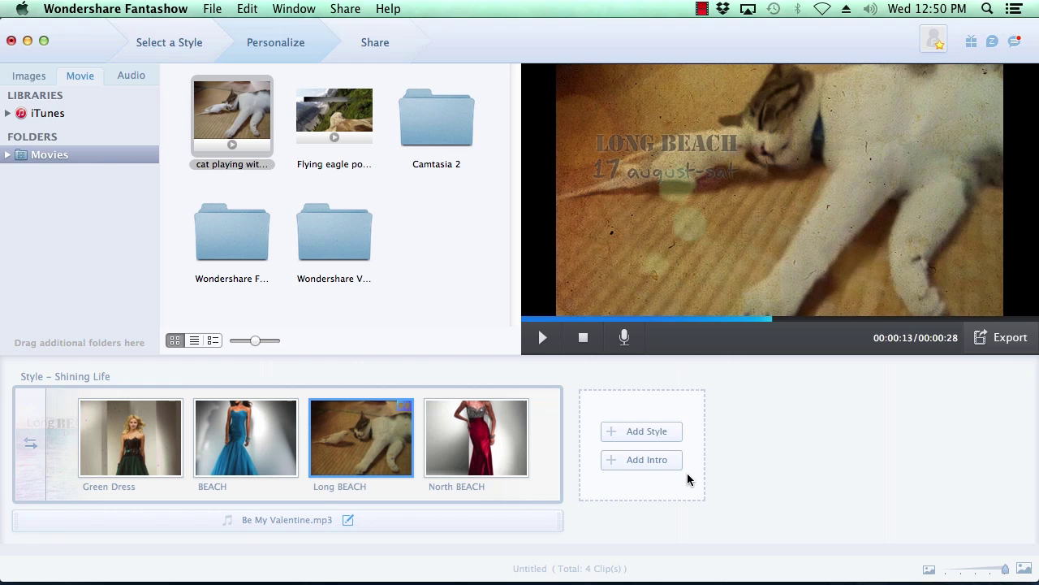
# Add the Intro Normal template to the slideshow after the Shining Life style
pyautogui.click(654, 461)
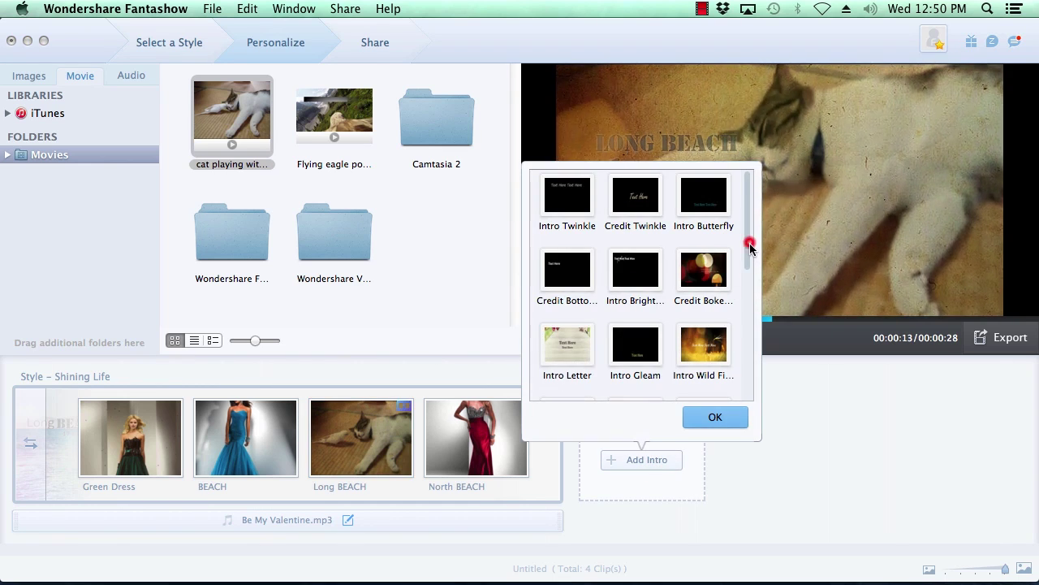
pyautogui.moveTo(747, 248); pyautogui.dragTo(757, 294)
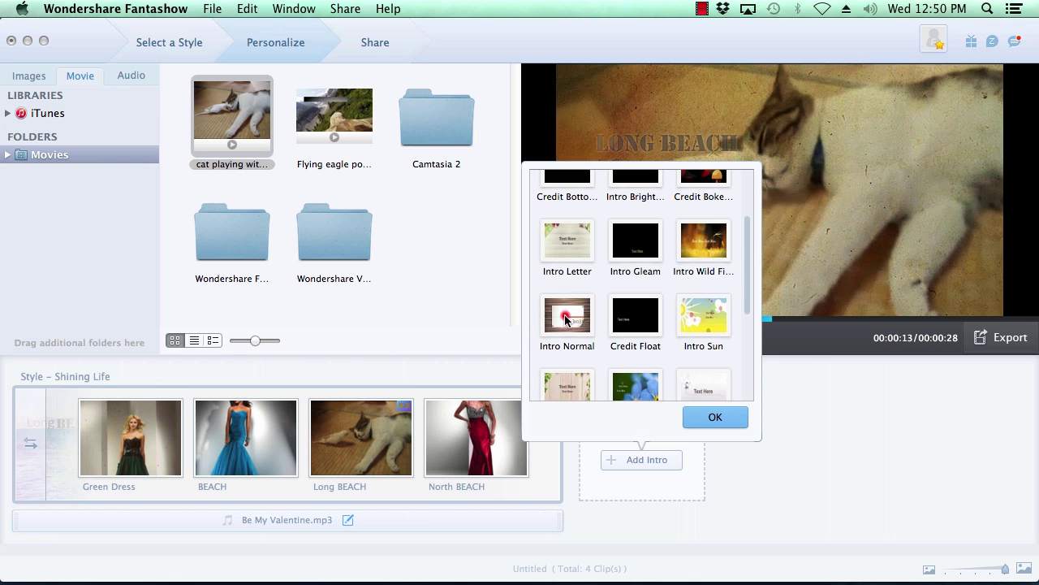
pyautogui.click(569, 315)
pyautogui.click(716, 418)
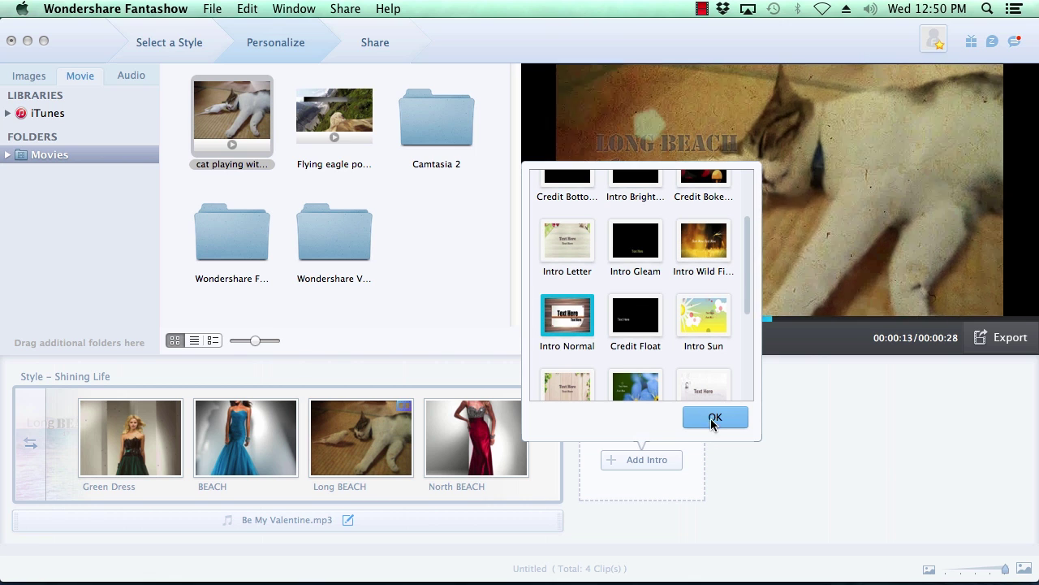
pyautogui.click(768, 447)
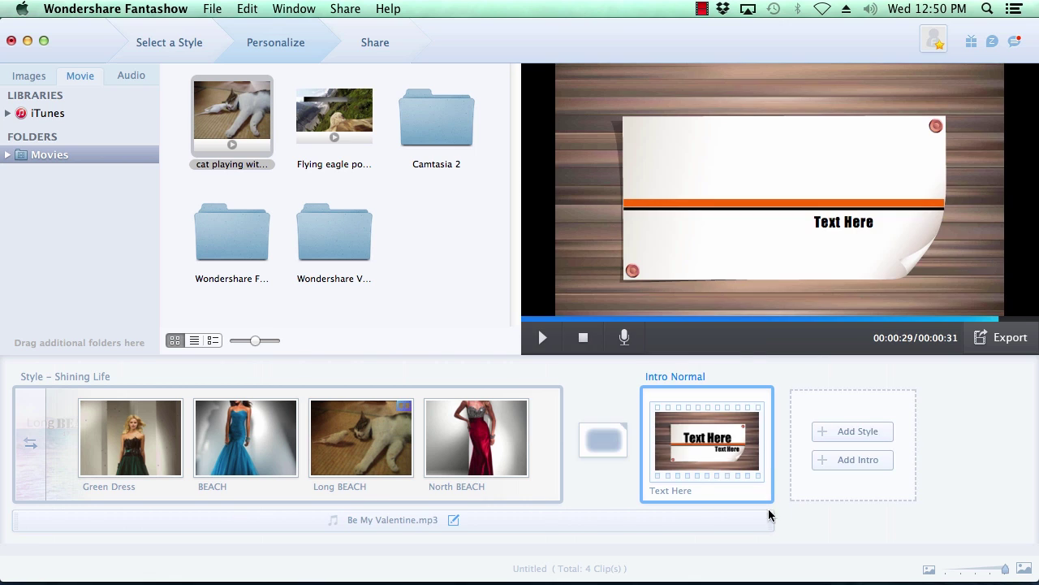
# Set the intro's Text 1 to "Barista" and its Text 2 to "Fashion"
pyautogui.click(703, 489)
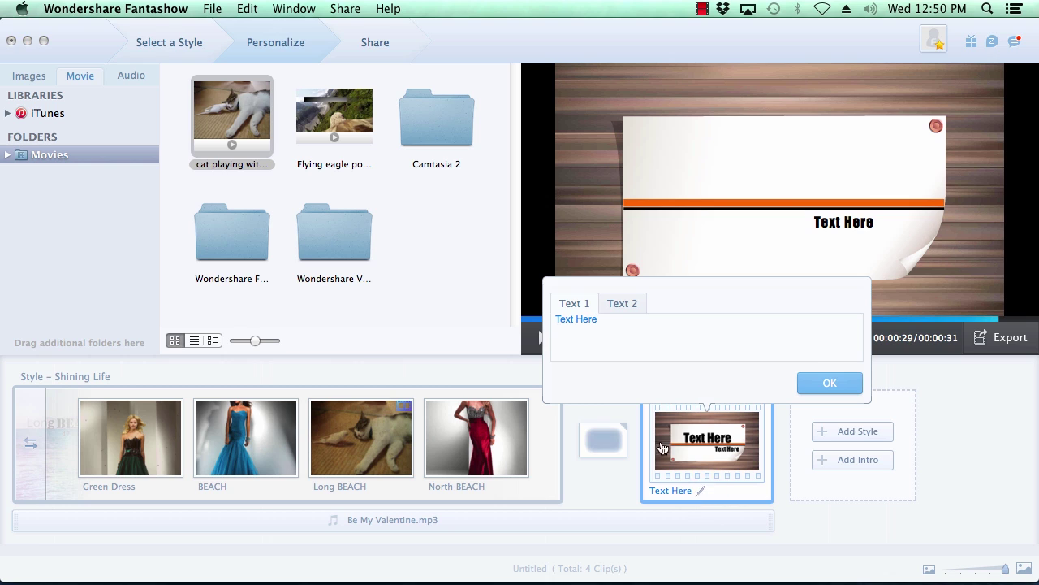
pyautogui.moveTo(602, 319); pyautogui.dragTo(548, 321)
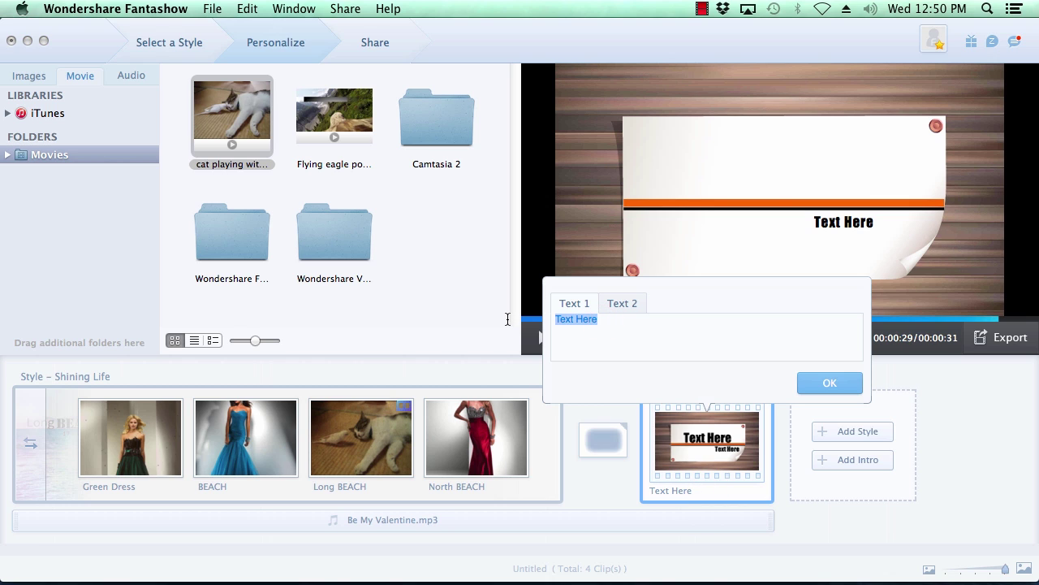
pyautogui.write('Barista')
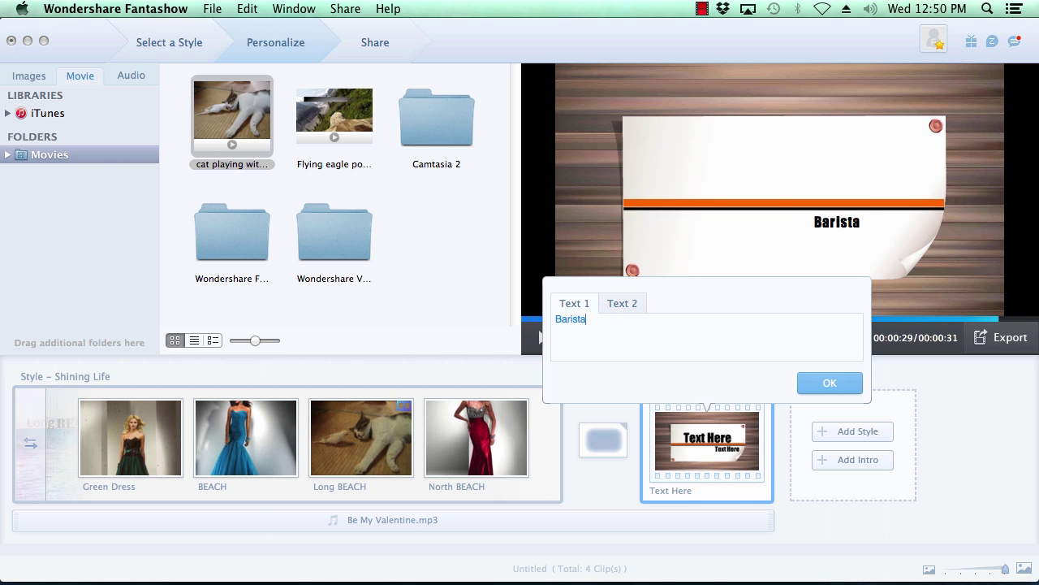
pyautogui.click(622, 304)
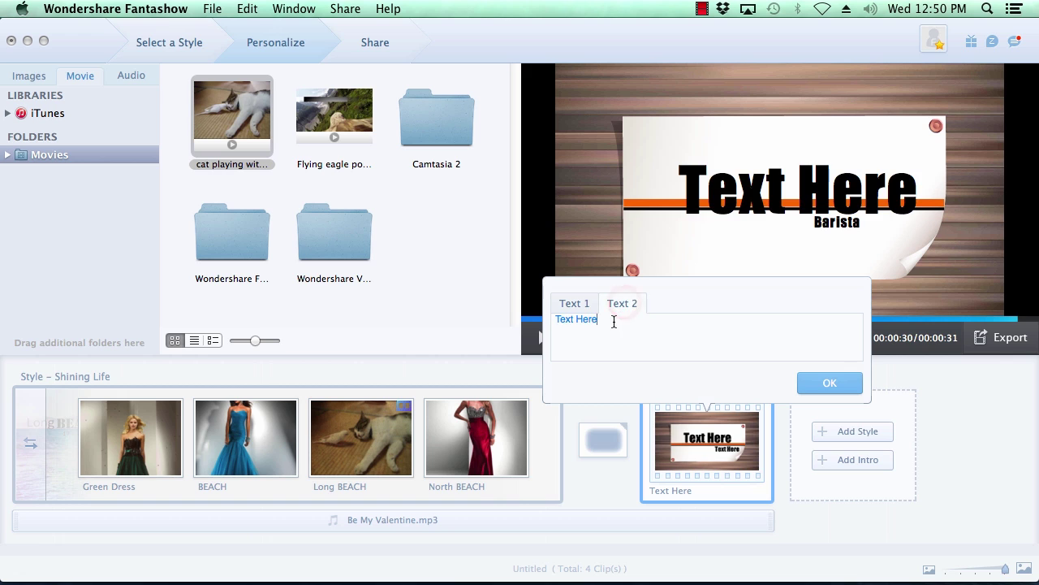
pyautogui.moveTo(614, 318); pyautogui.dragTo(528, 319)
pyautogui.write('Fashion')
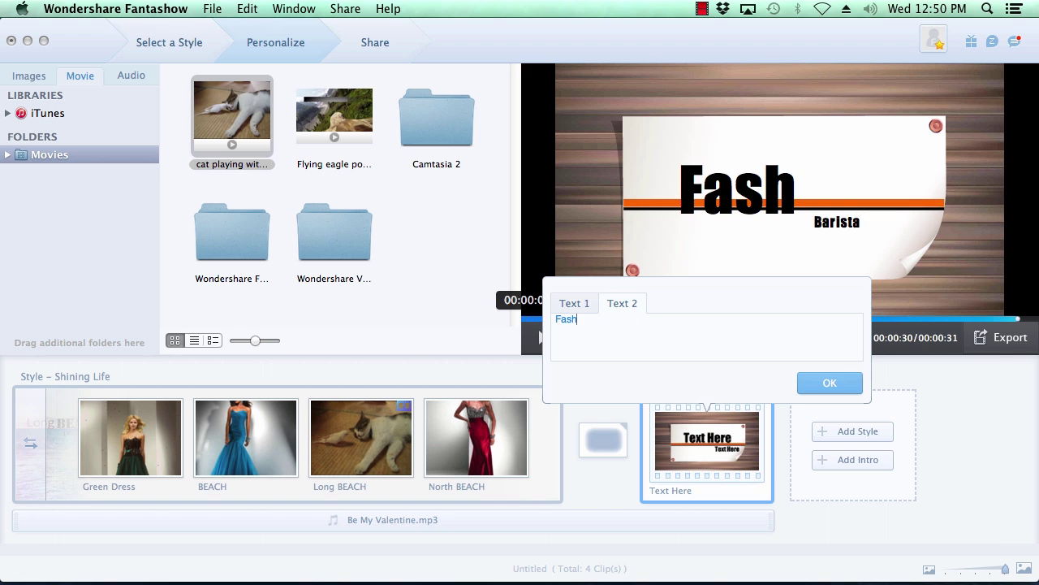
pyautogui.click(830, 384)
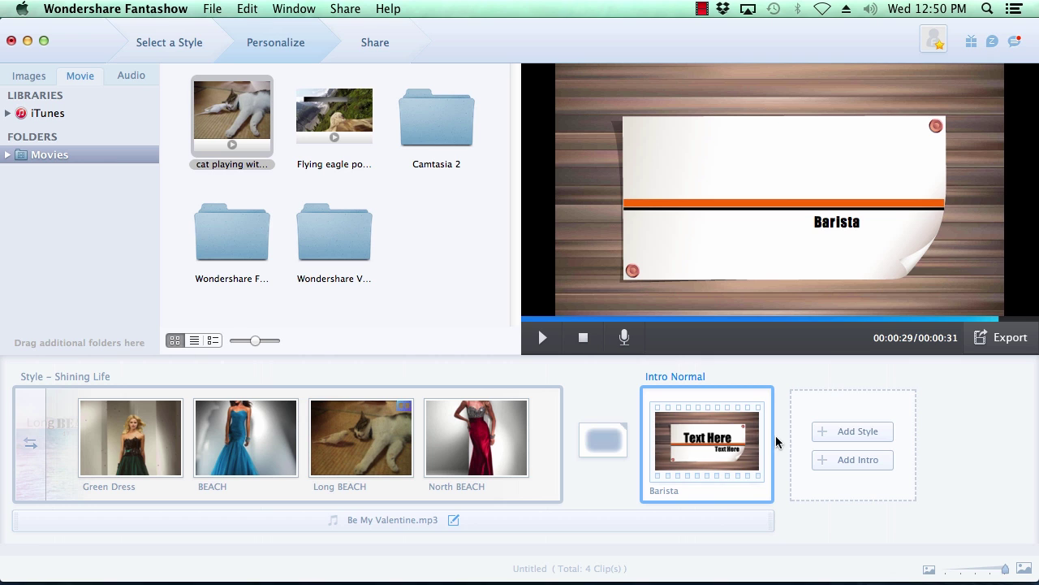
# Reorder the Shining Life clips to green dress, red dress, cat video and blue dress
pyautogui.click(443, 453)
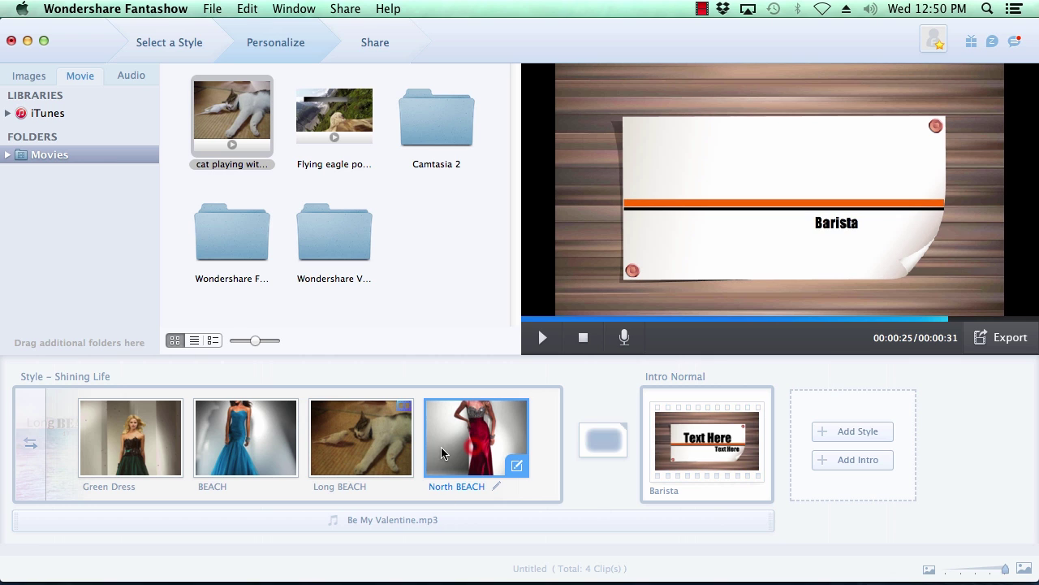
pyautogui.moveTo(442, 453); pyautogui.dragTo(300, 452)
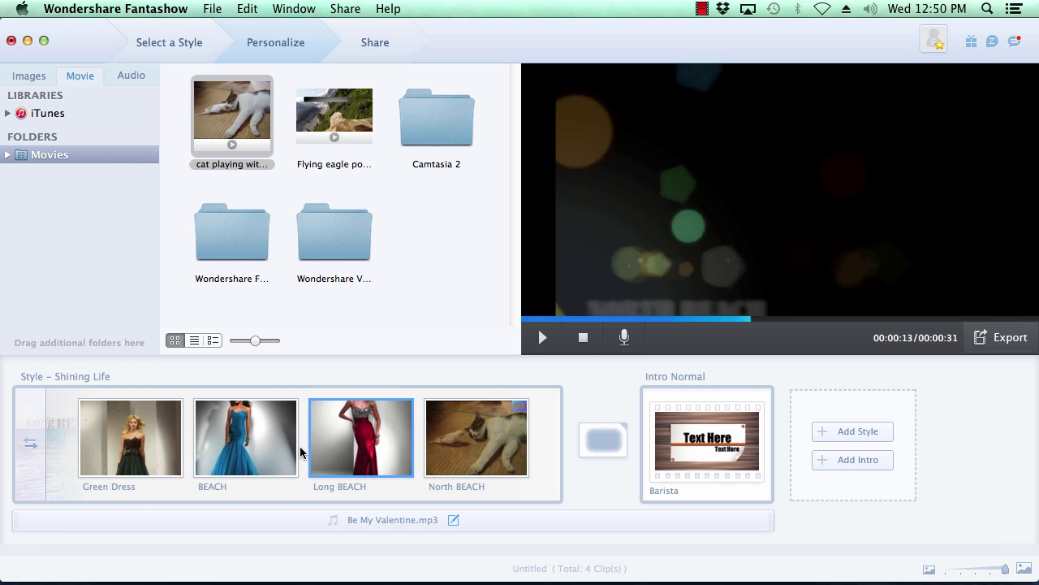
pyautogui.click(298, 451)
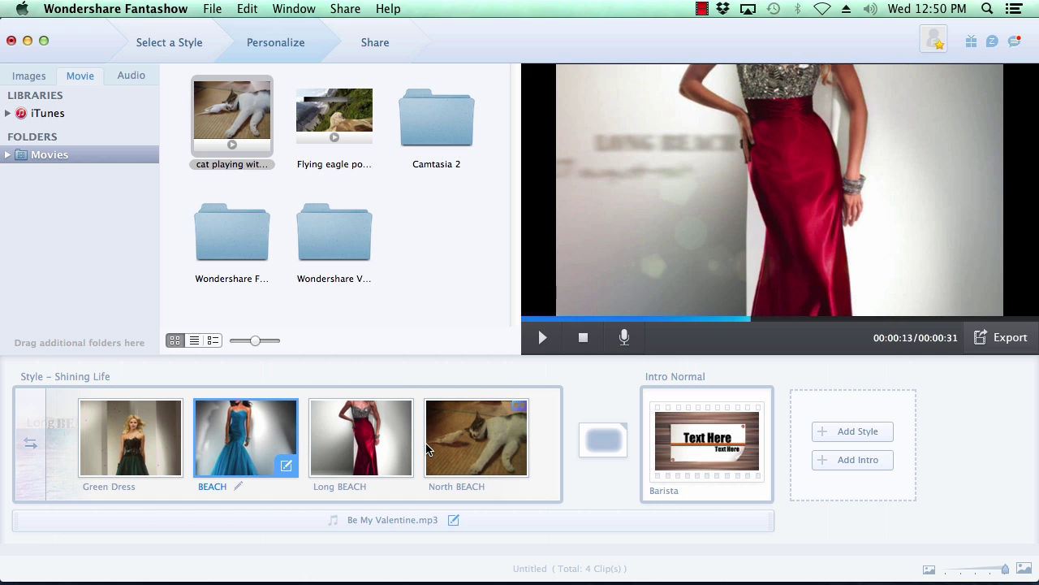
pyautogui.moveTo(428, 449); pyautogui.dragTo(480, 452)
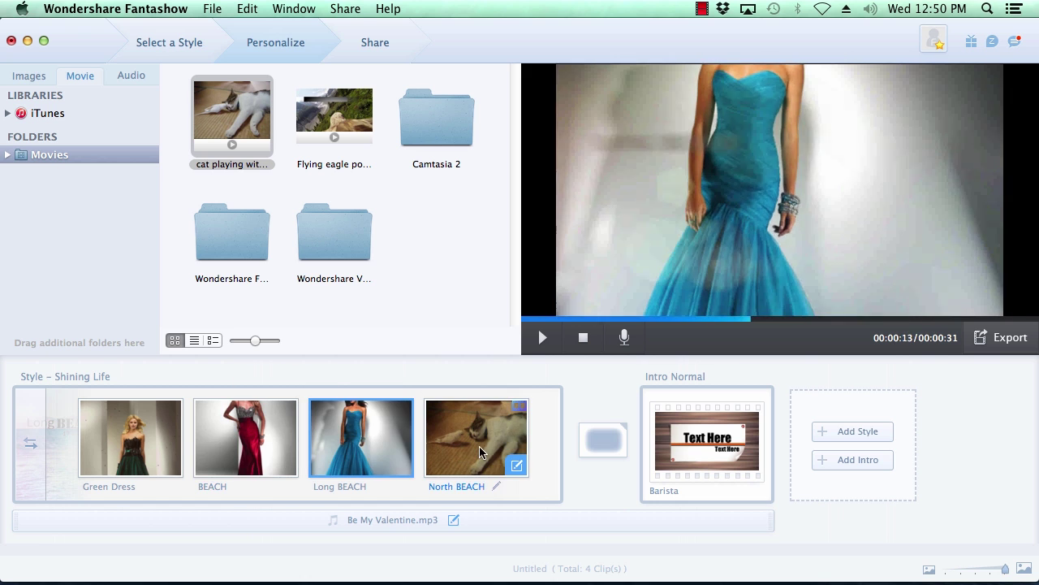
pyautogui.click(479, 453)
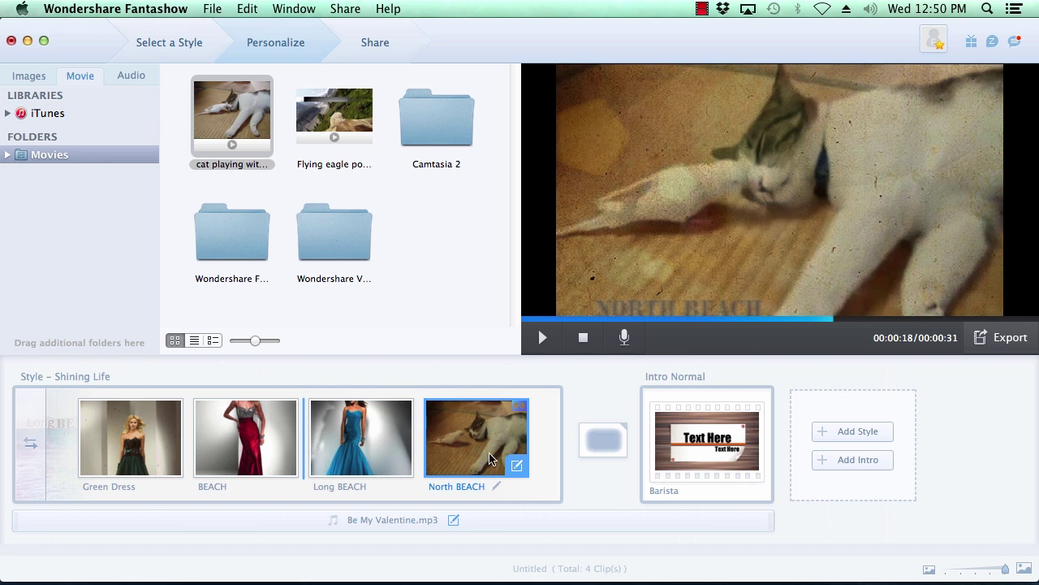
pyautogui.moveTo(489, 459); pyautogui.dragTo(362, 438)
# Move the Intro Normal clip ahead of the Shining Life style and preview the slideshow
pyautogui.moveTo(699, 454); pyautogui.dragTo(17, 459)
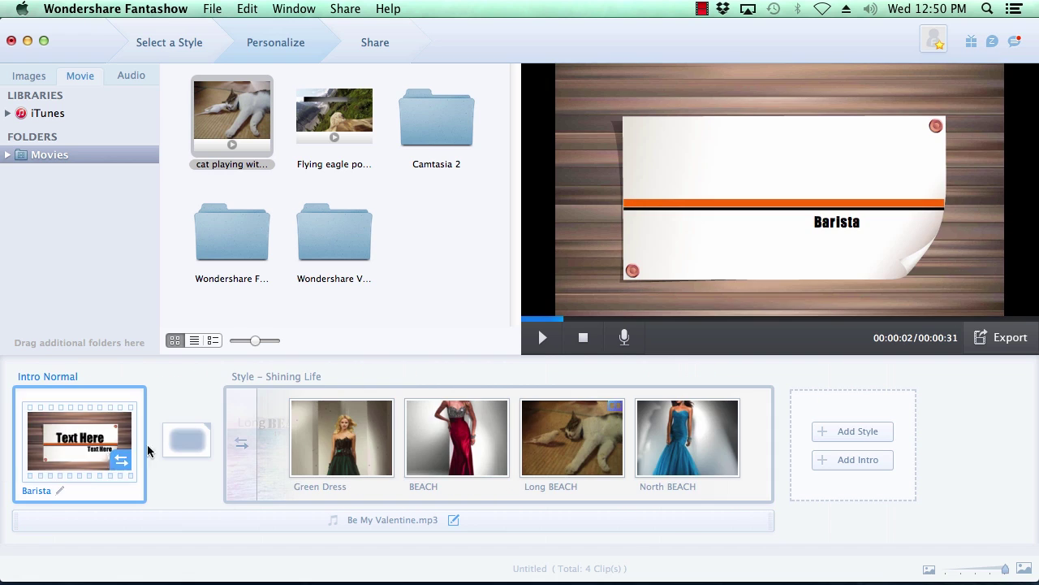
pyautogui.click(588, 343)
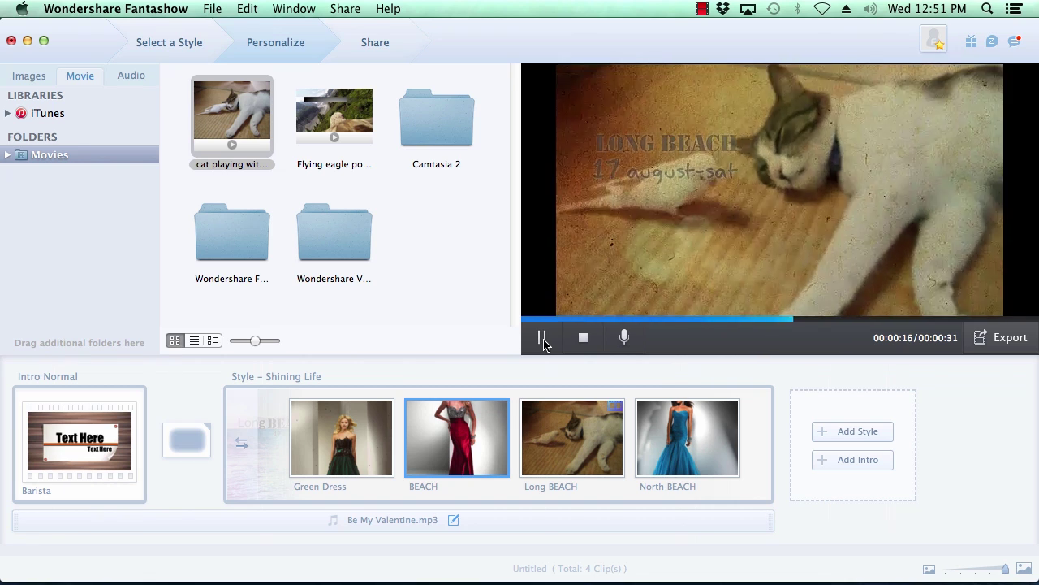
# Stop the preview and replace the slideshow's background music with Planet Stranded_10 from the iTunes audio library
pyautogui.click(585, 342)
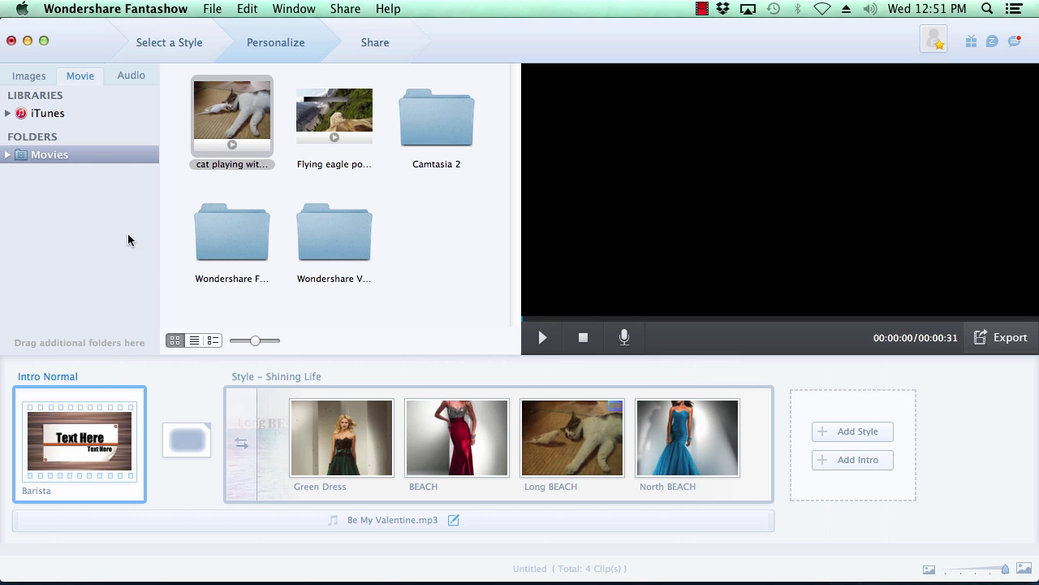
pyautogui.click(130, 75)
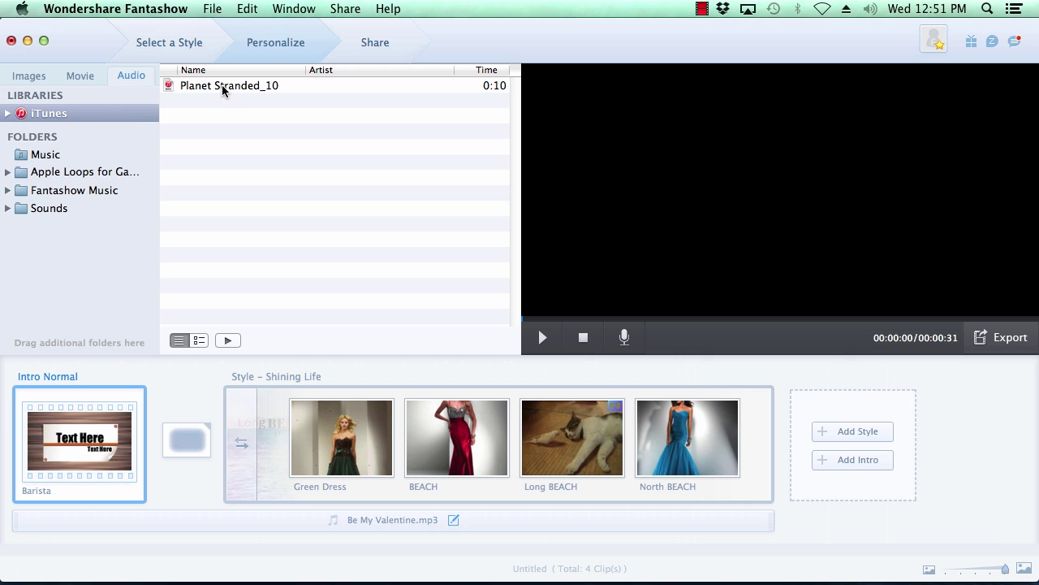
pyautogui.moveTo(223, 90); pyautogui.dragTo(386, 519)
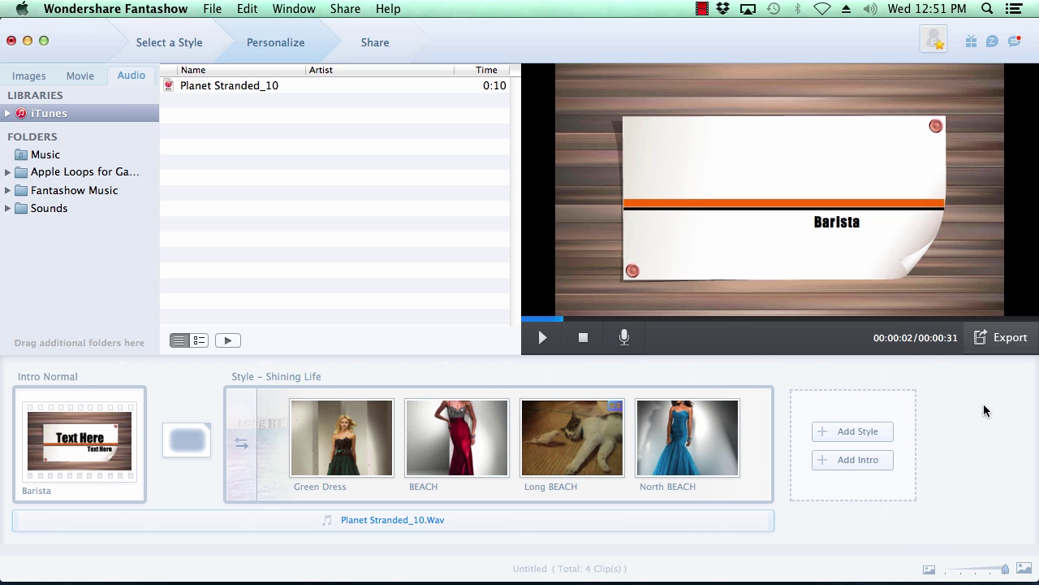
# Open the slideshow's export options and review the Email, Social, Computer, Devices and DVD output choices
pyautogui.click(1005, 346)
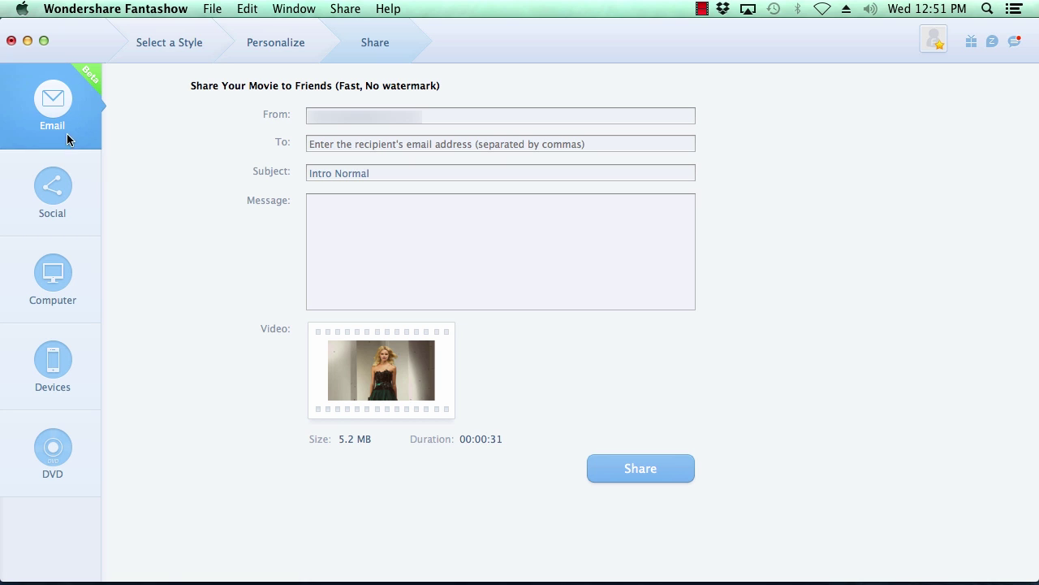
pyautogui.click(62, 194)
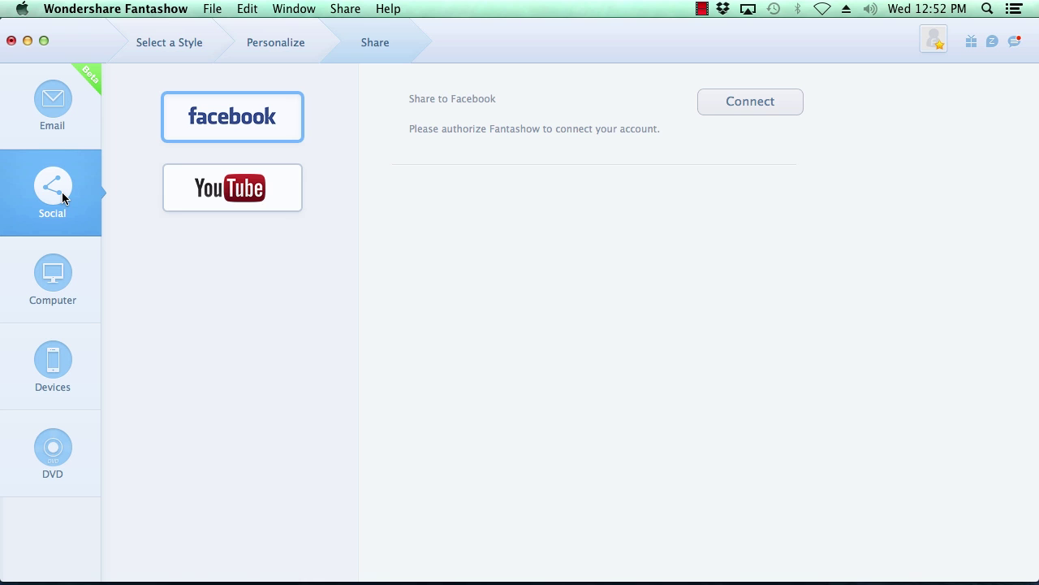
pyautogui.click(54, 280)
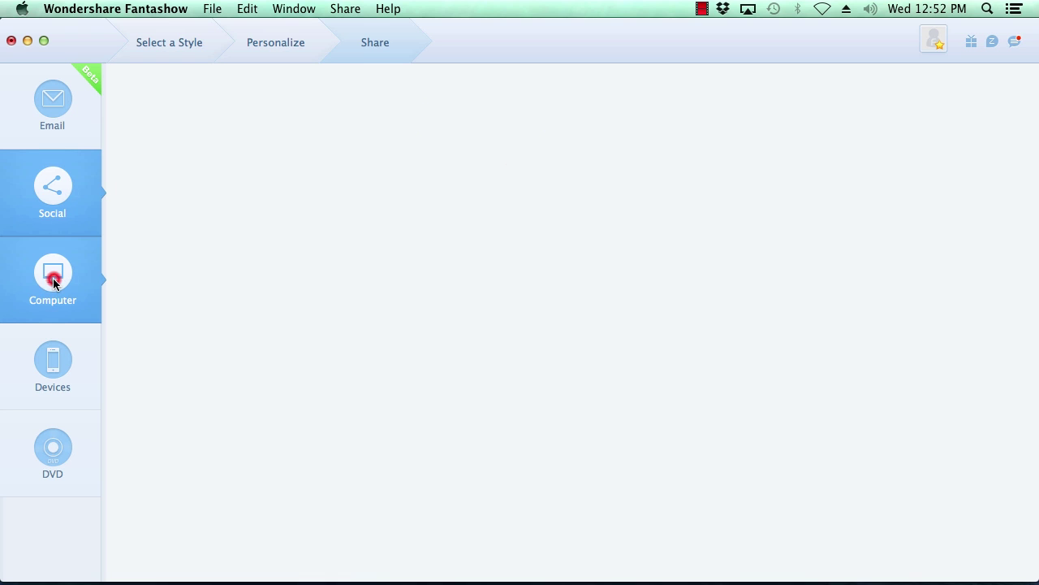
pyautogui.click(60, 365)
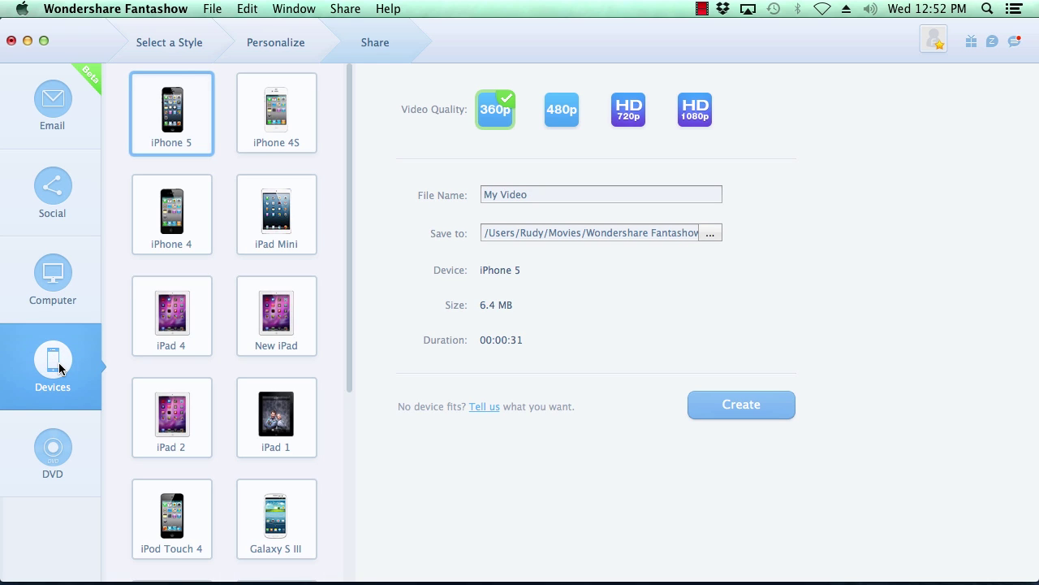
pyautogui.click(60, 453)
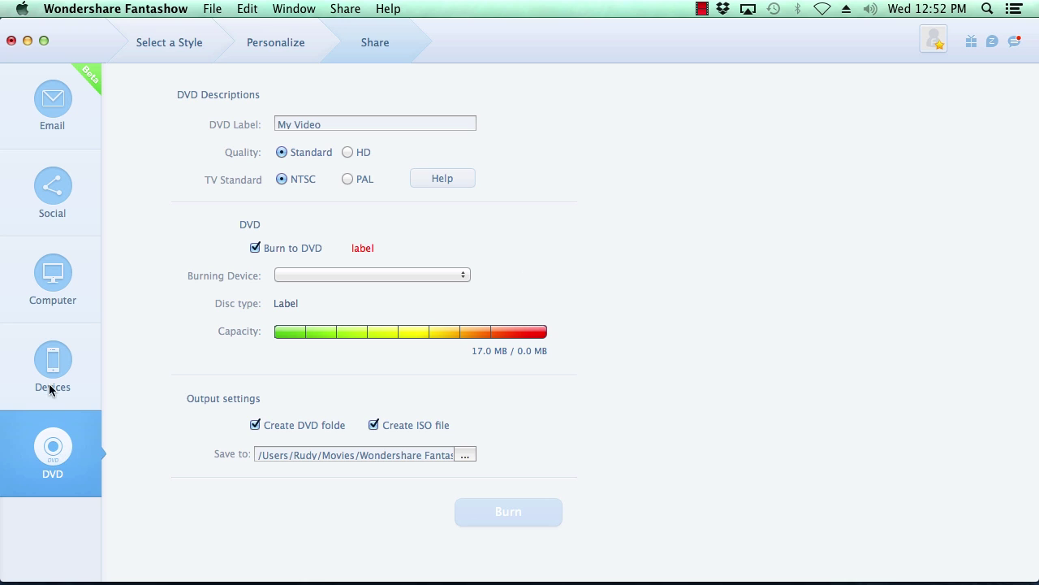
# Export the slideshow to the computer as an HD 720p MOV file named "My First Video"
pyautogui.click(54, 287)
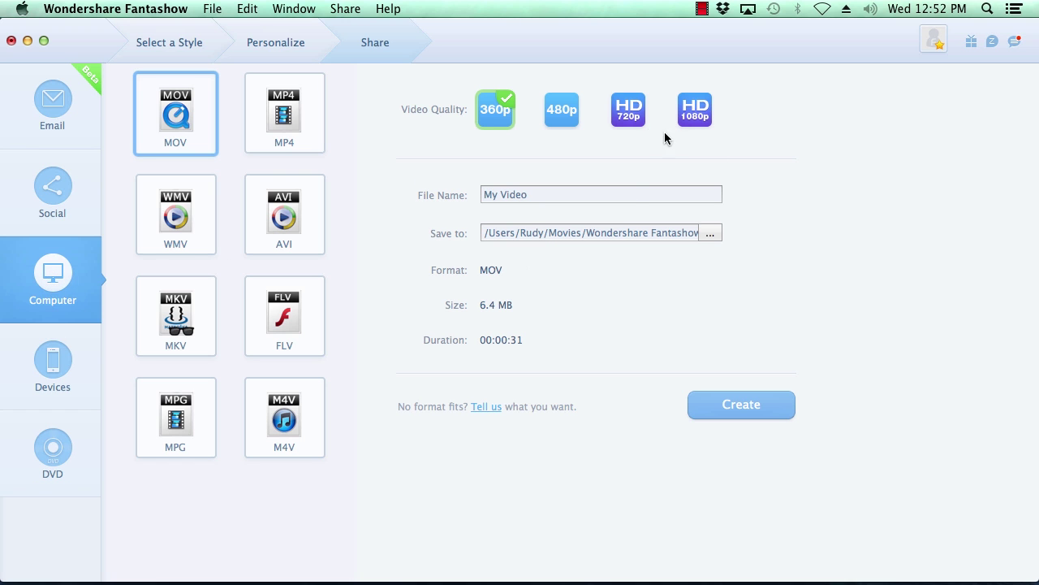
pyautogui.click(633, 120)
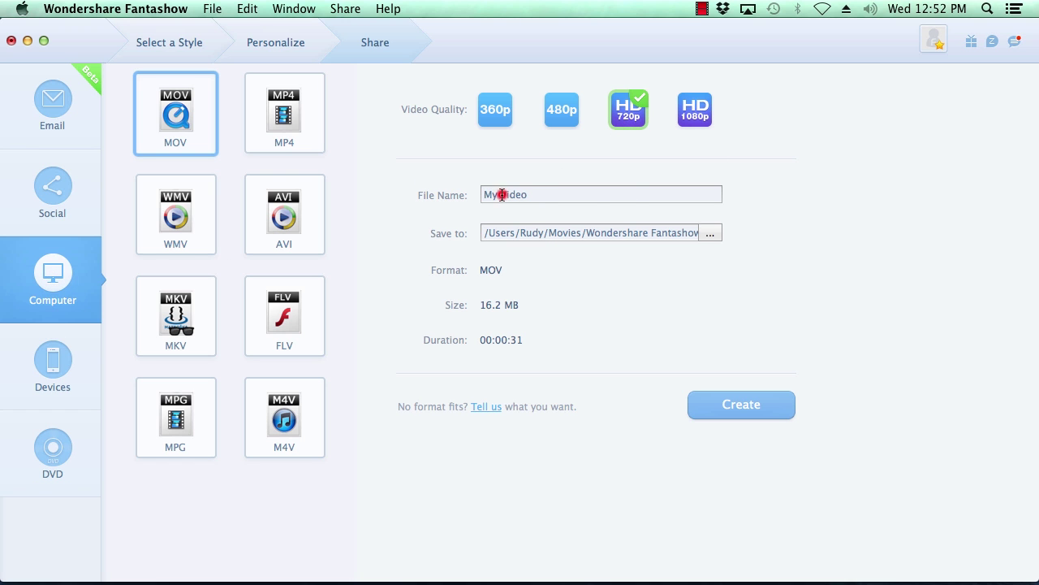
pyautogui.click(501, 194)
pyautogui.click(500, 195)
pyautogui.write('First')
pyautogui.click(738, 409)
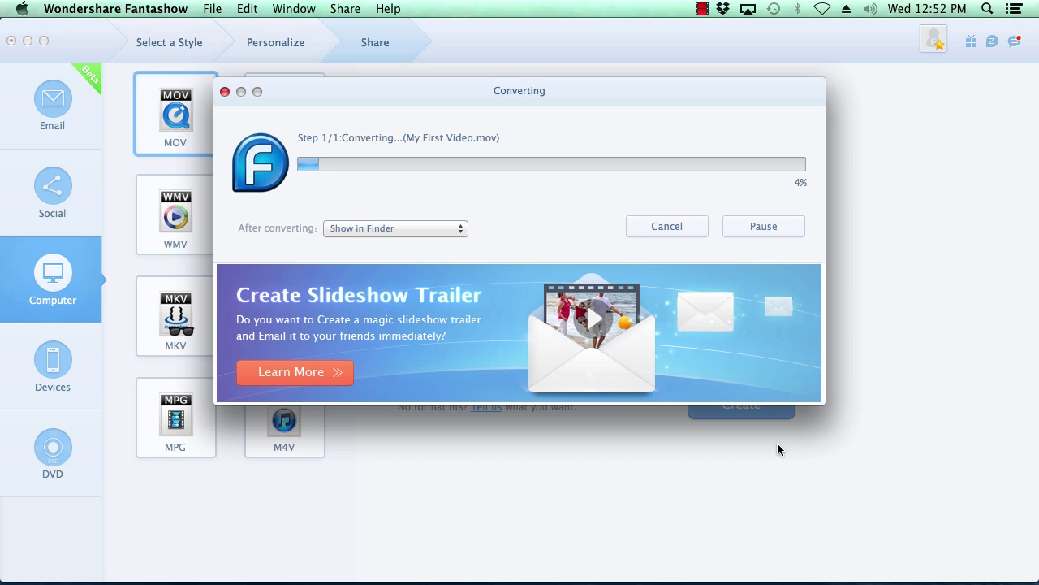
pyautogui.click(785, 464)
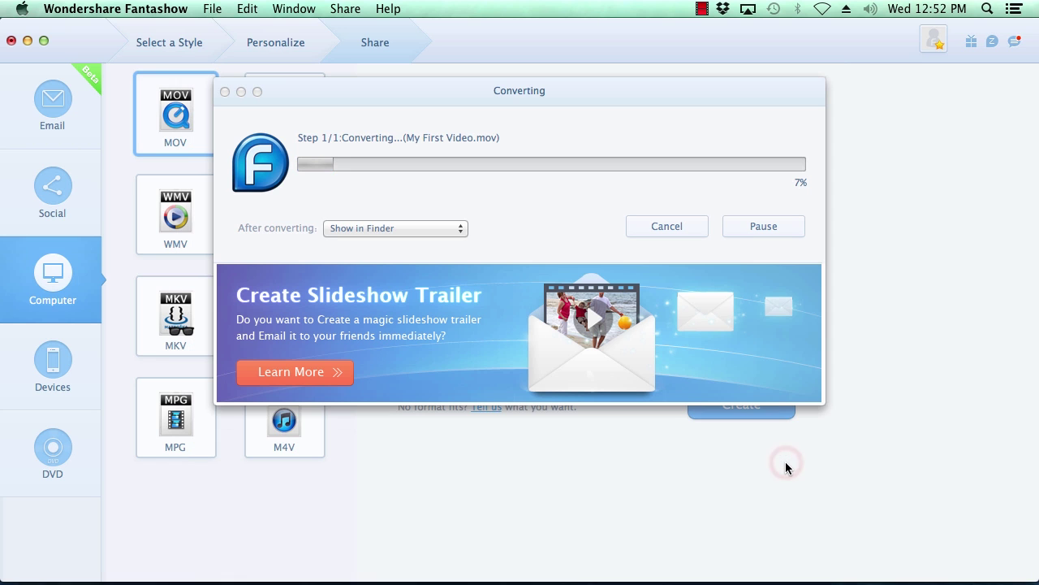
# Switch to Safari and look through the slideshowcreator.net page down to its closing download section
pyautogui.press('super+Tab')
pyautogui.press('super+Tab')
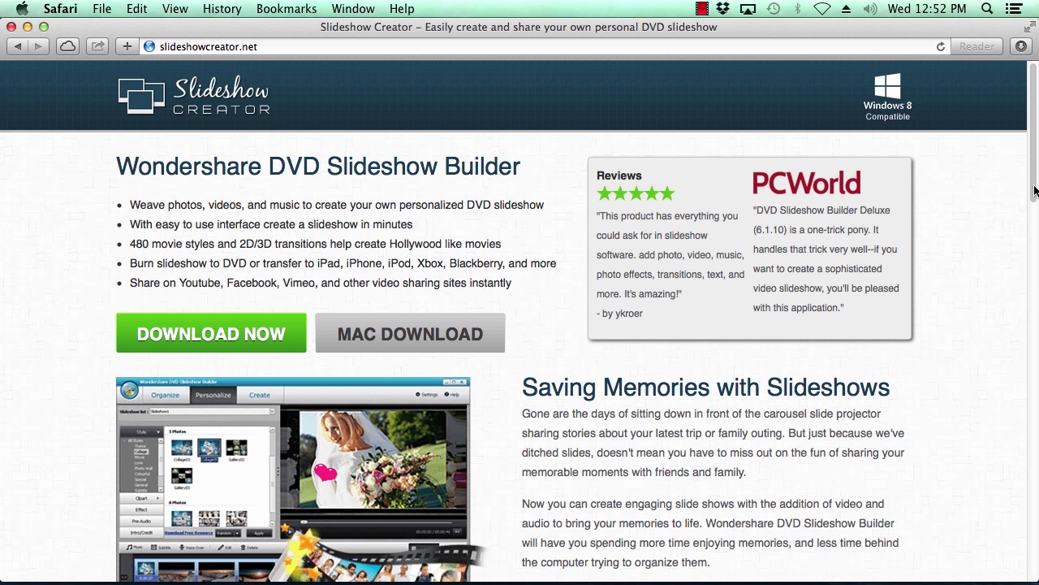
pyautogui.moveTo(1034, 162); pyautogui.dragTo(1036, 562)
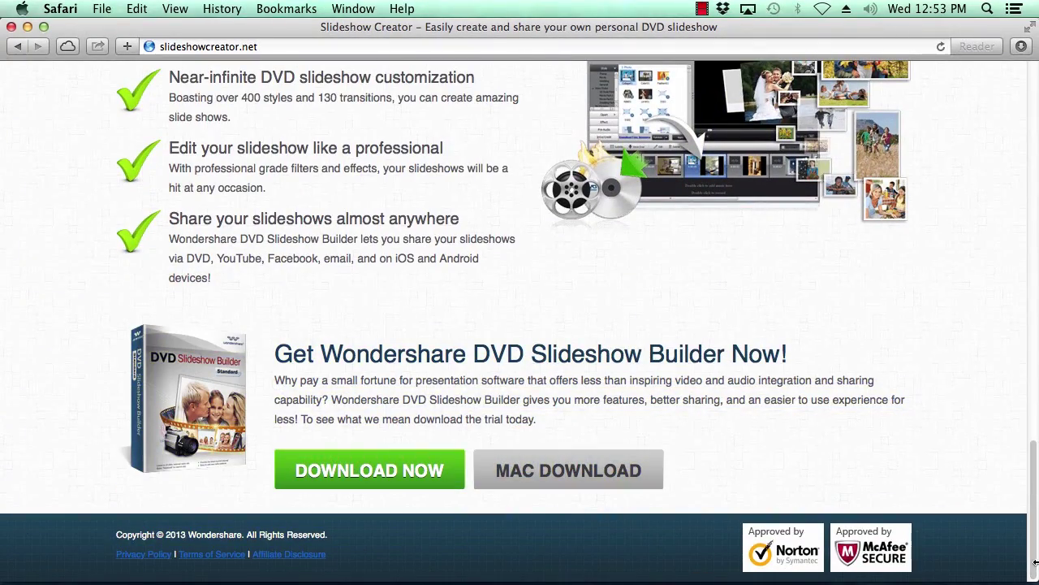